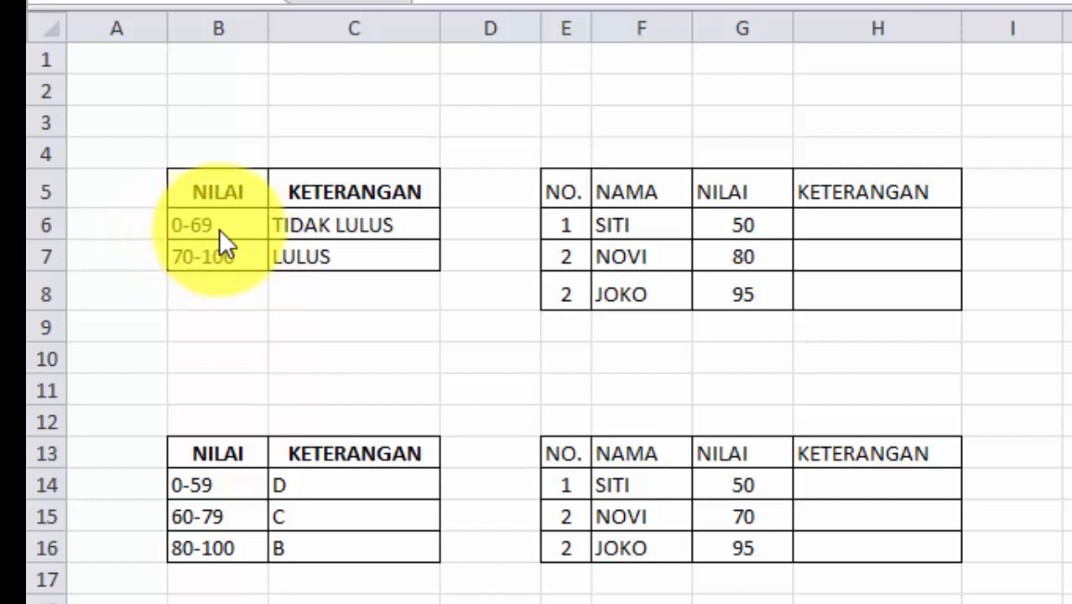
- Enter TIDAK LULUS as plain text in cell H6 and clear the cell again
left_click(842, 223)
left_click(841, 222)
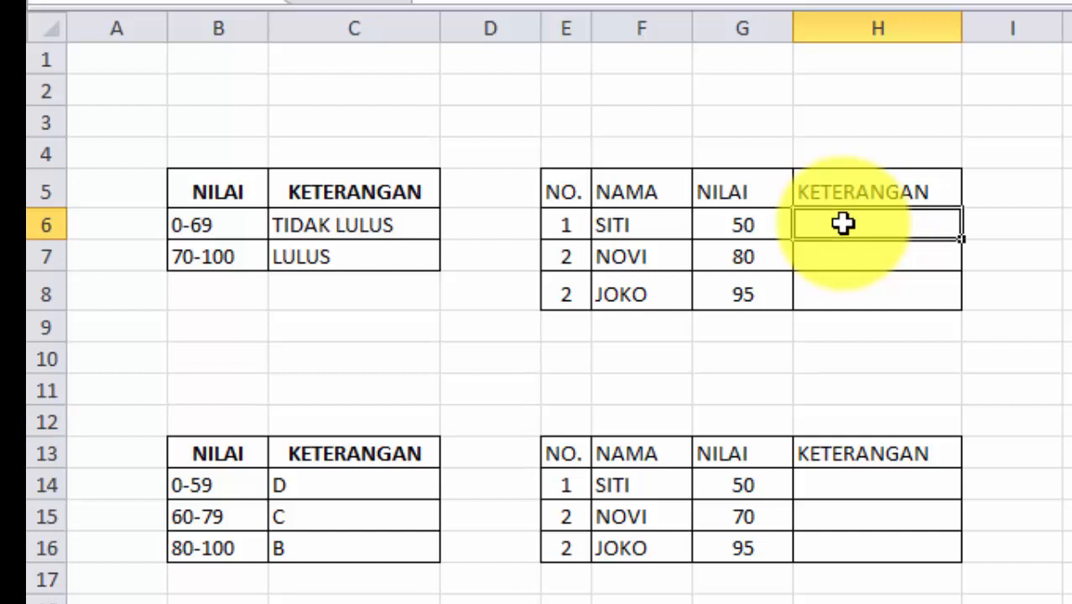
type("TIDA")
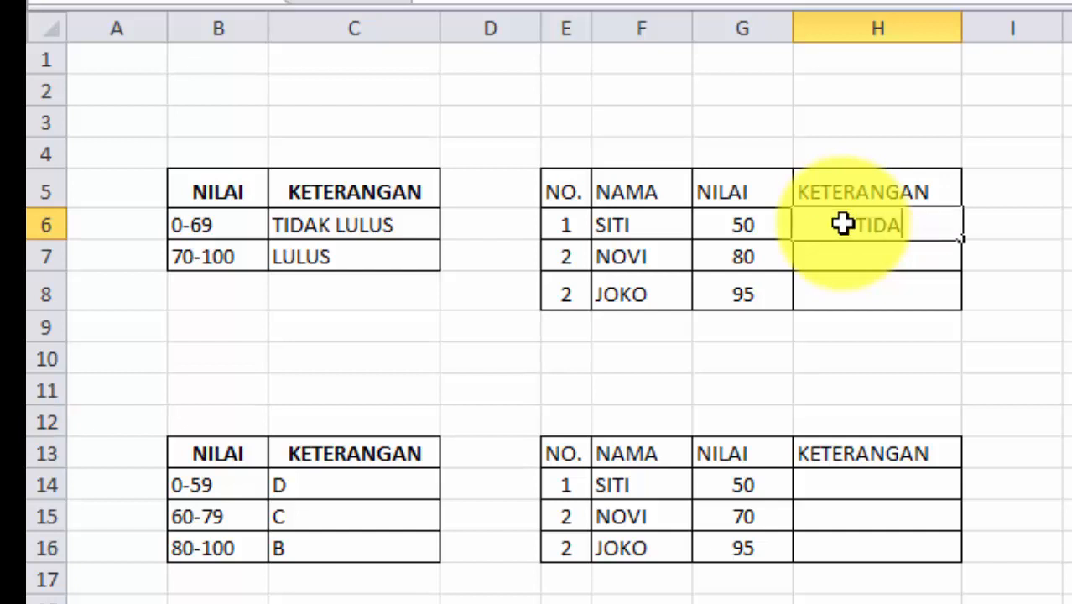
type("K LULUS")
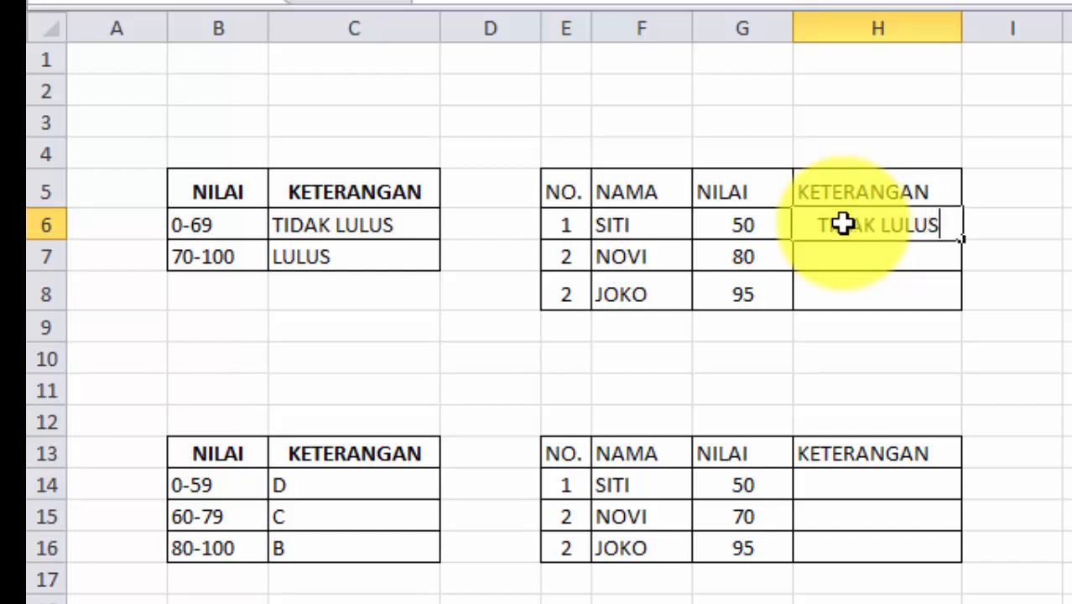
key("Return")
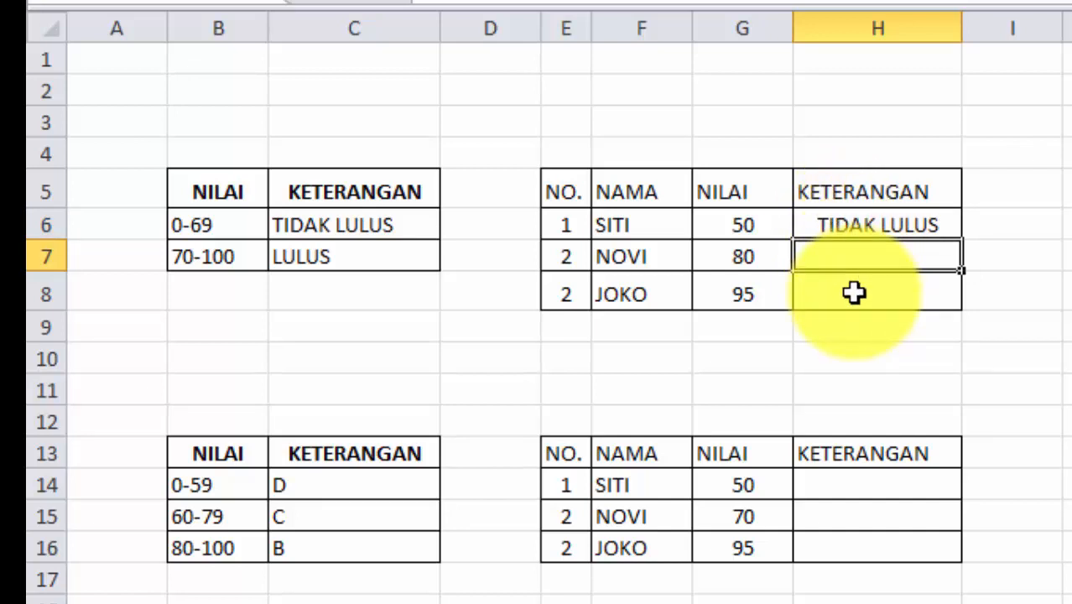
left_click(839, 224)
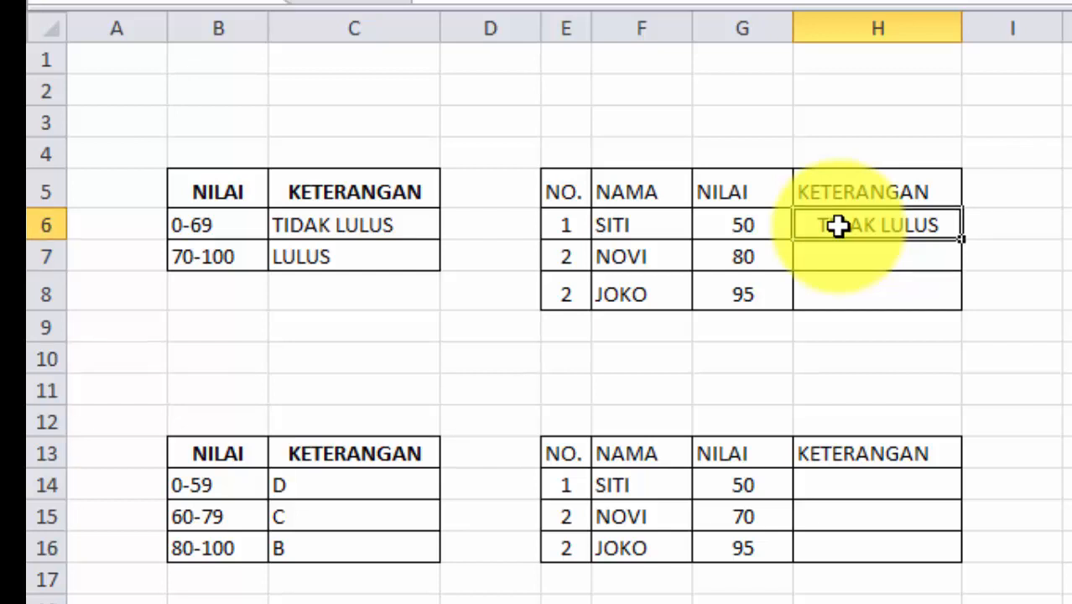
key("Delete")
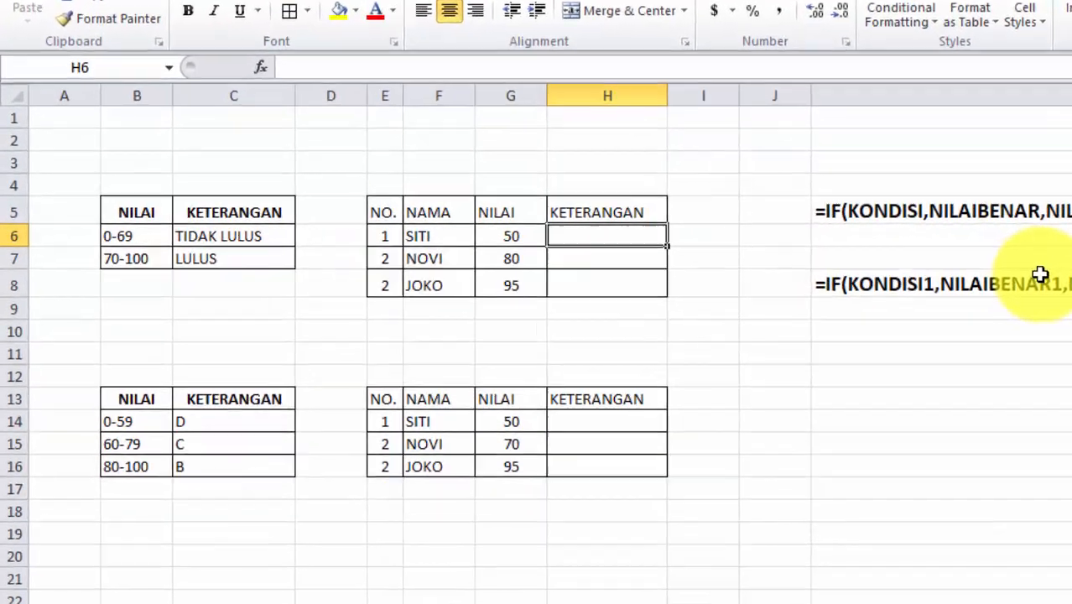
- Begin an IF formula in cell H6 with the condition G6<70
type("=")
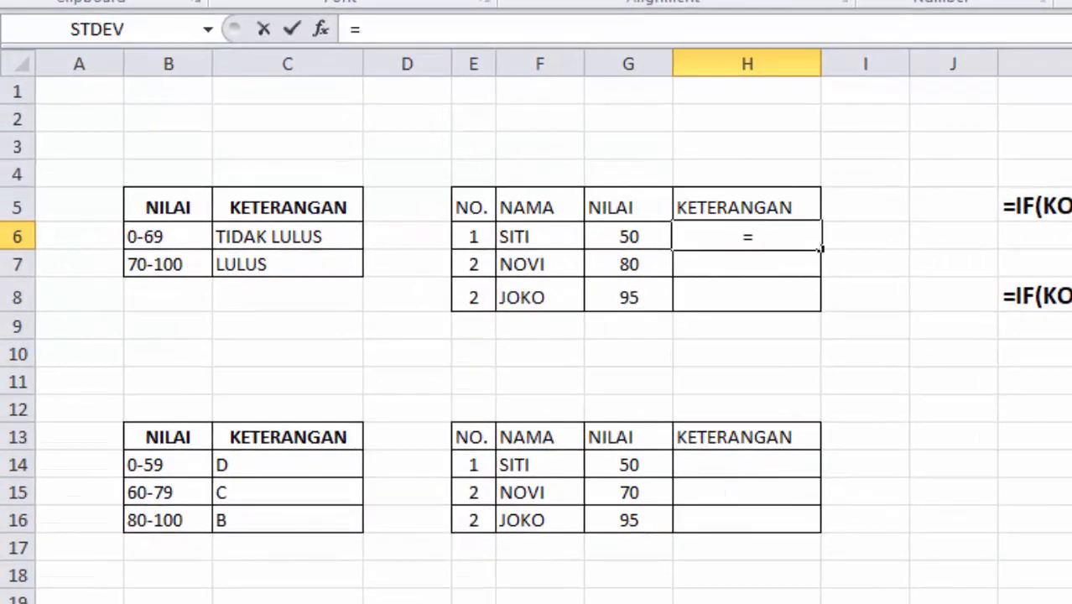
type("I")
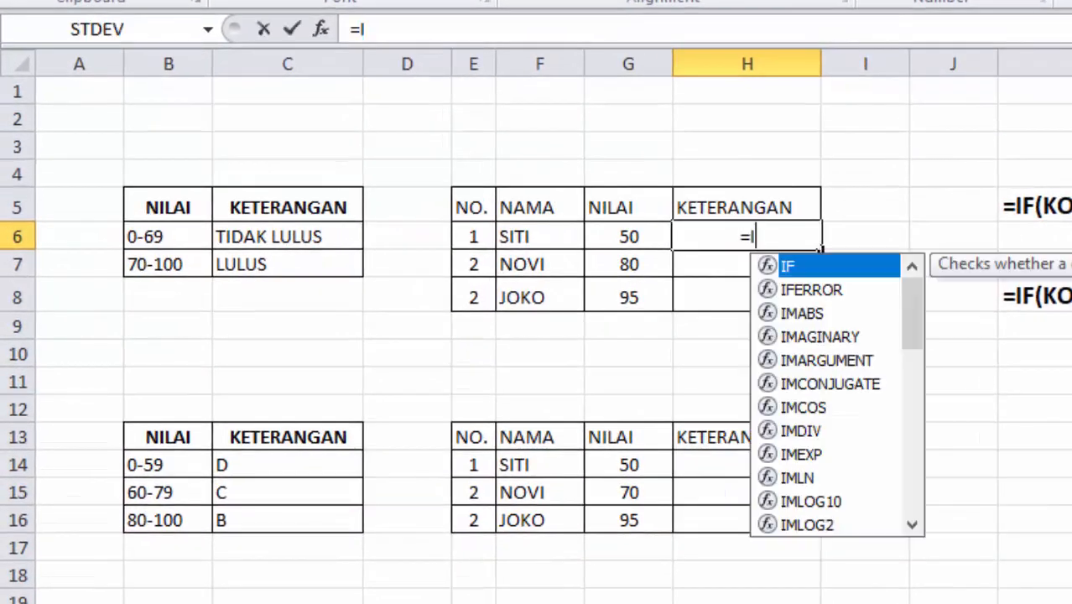
type("F(")
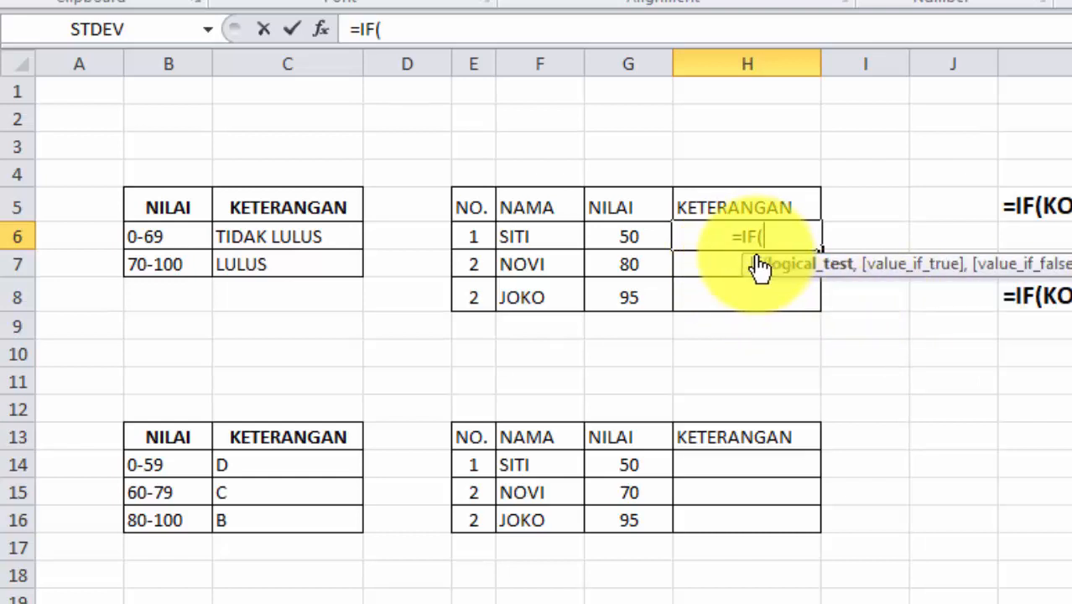
left_click(617, 238)
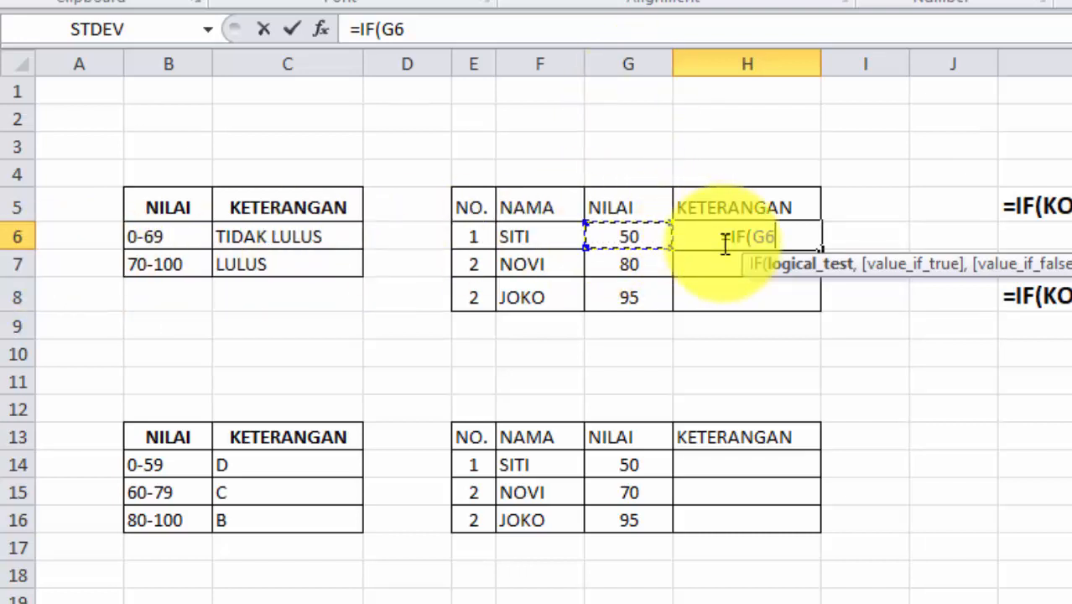
type(",")
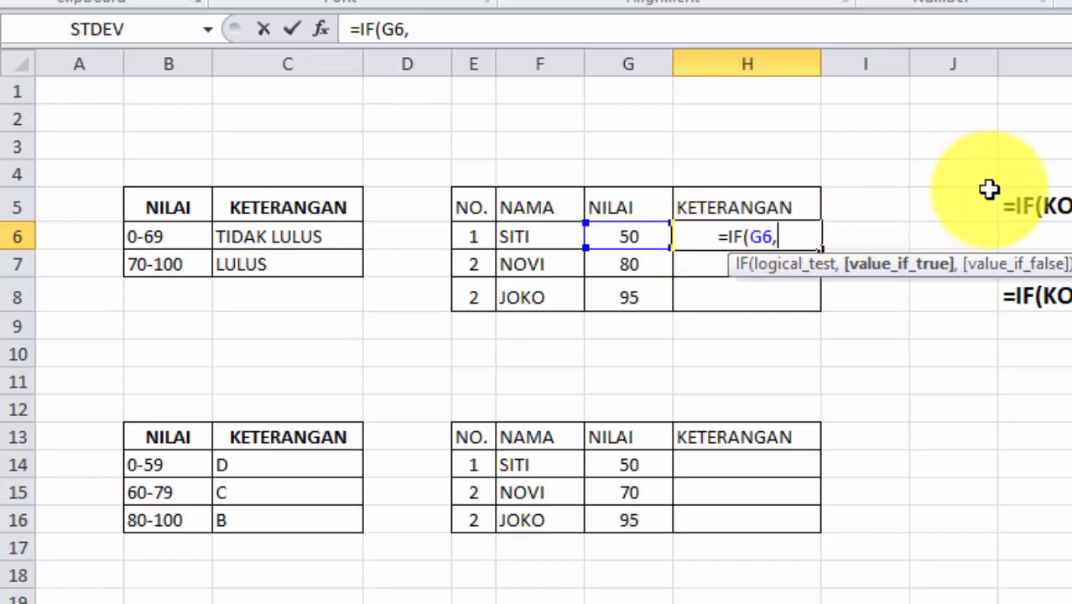
key("BackSpace")
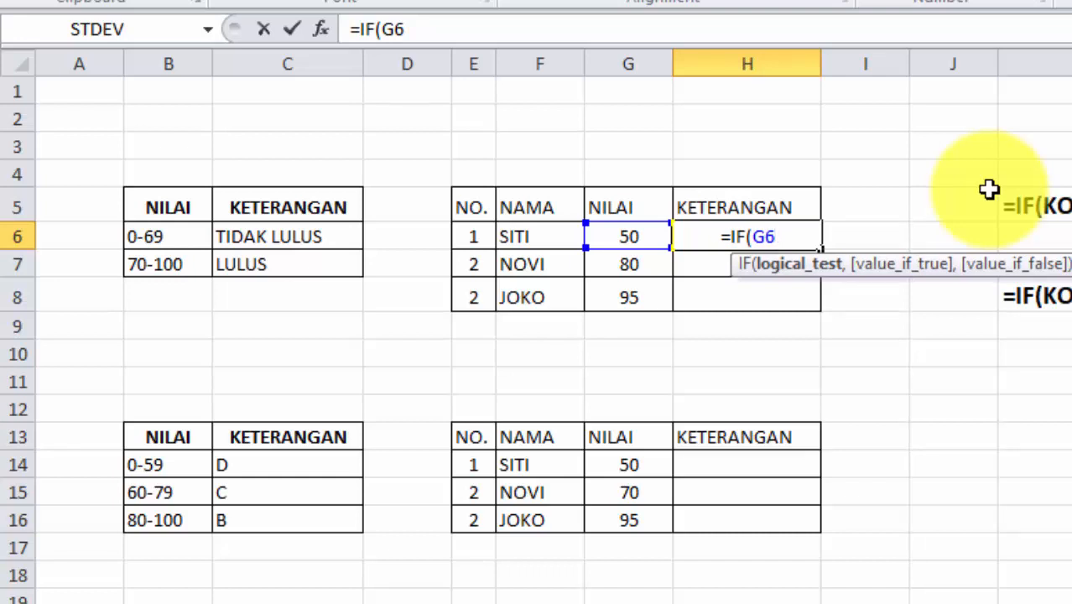
type("<70")
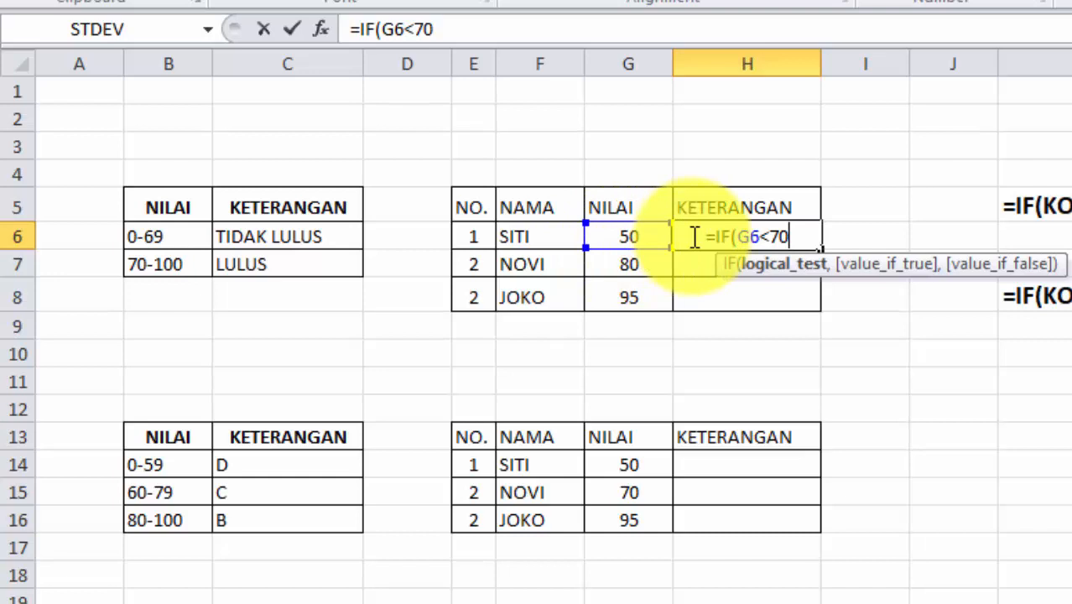
- Complete the H6 formula with "TIDAK LULUS" as the value if true and "LULUS" as the value if false
type(",\"")
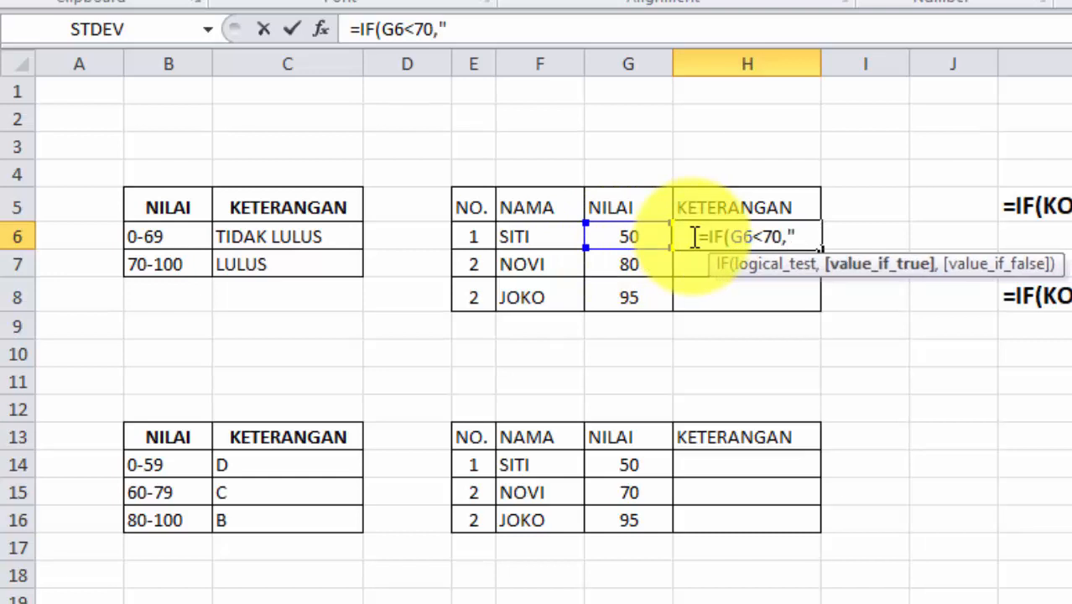
type("TIDAK L")
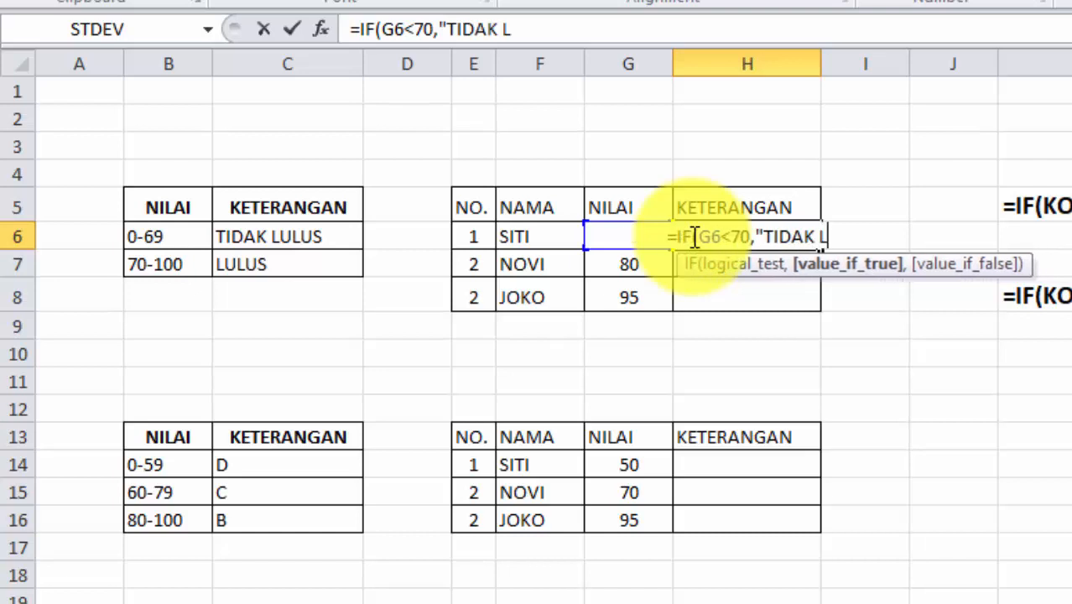
type("ULUS")
type("\"")
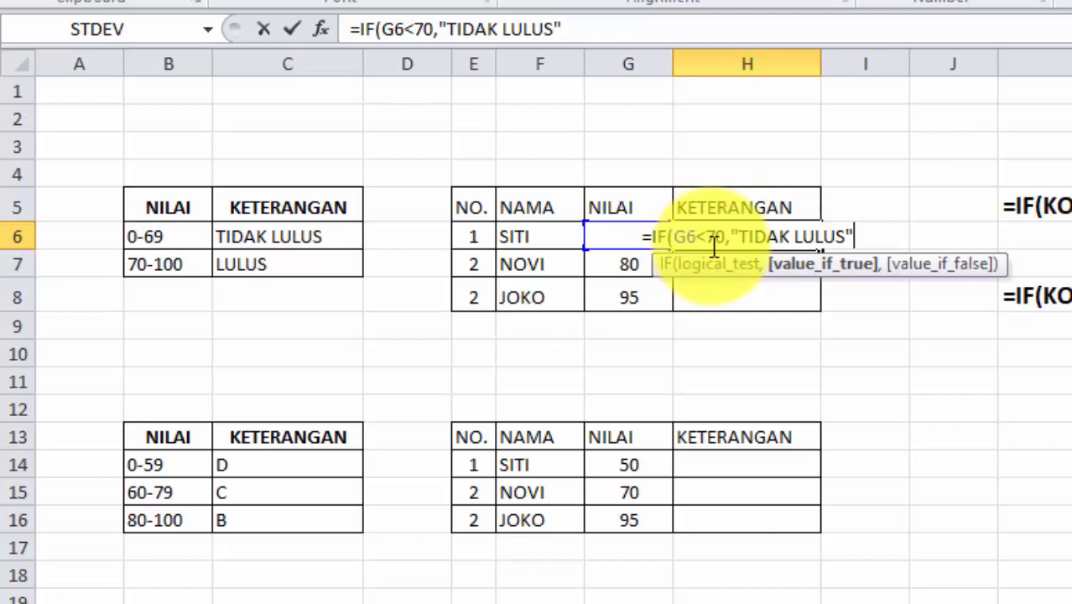
type(",")
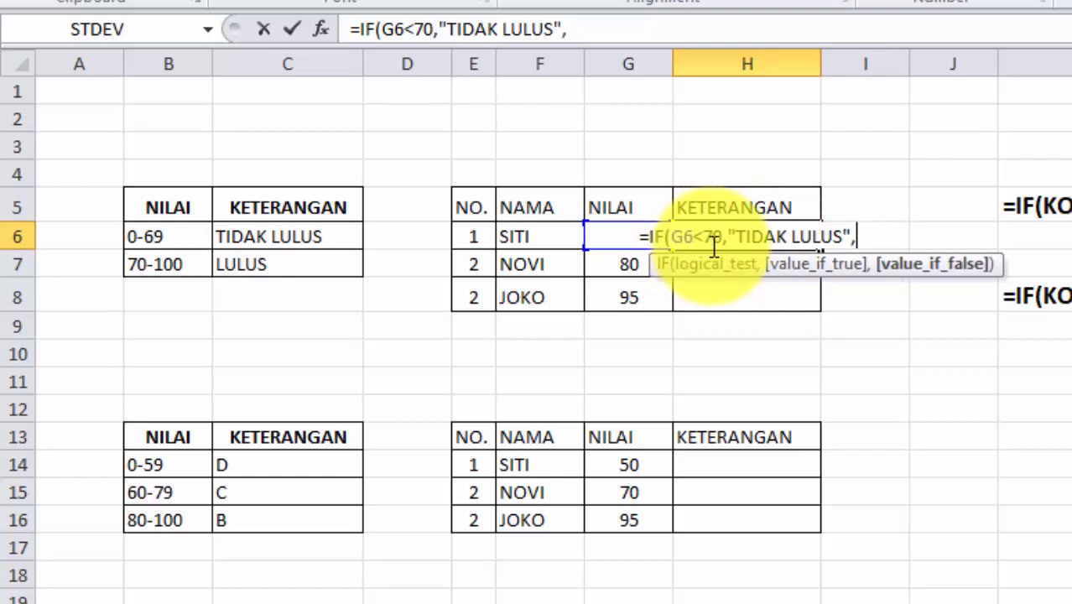
type("\"LULUS")
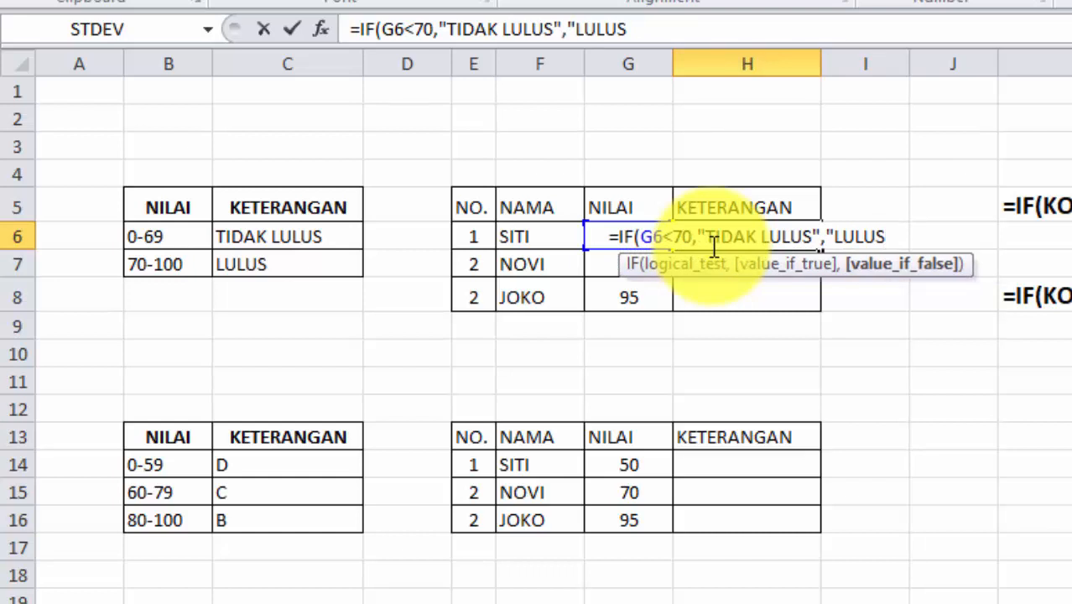
type("\")")
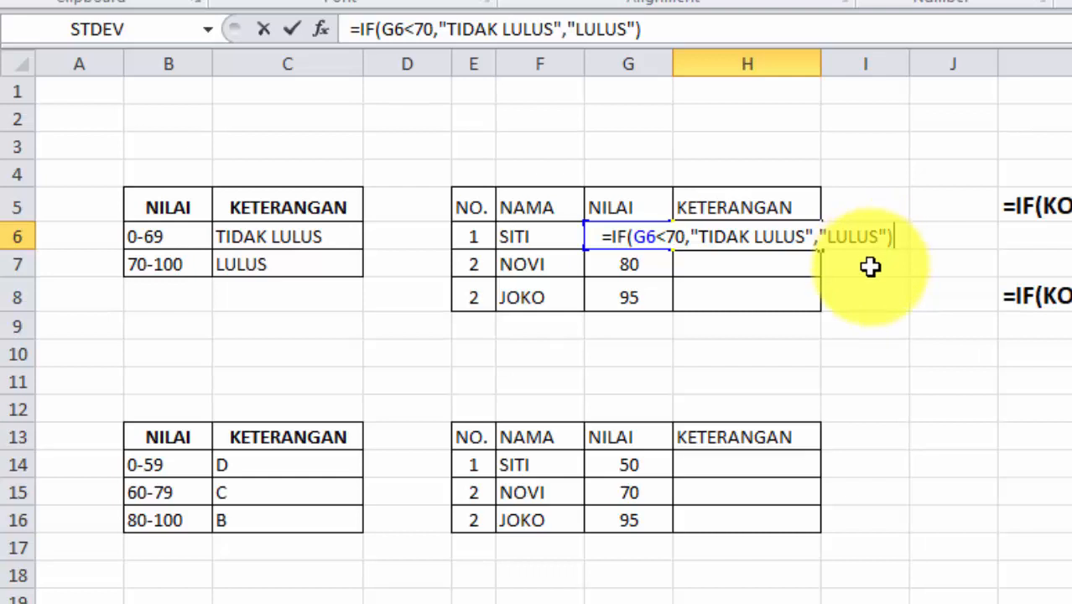
key("Return")
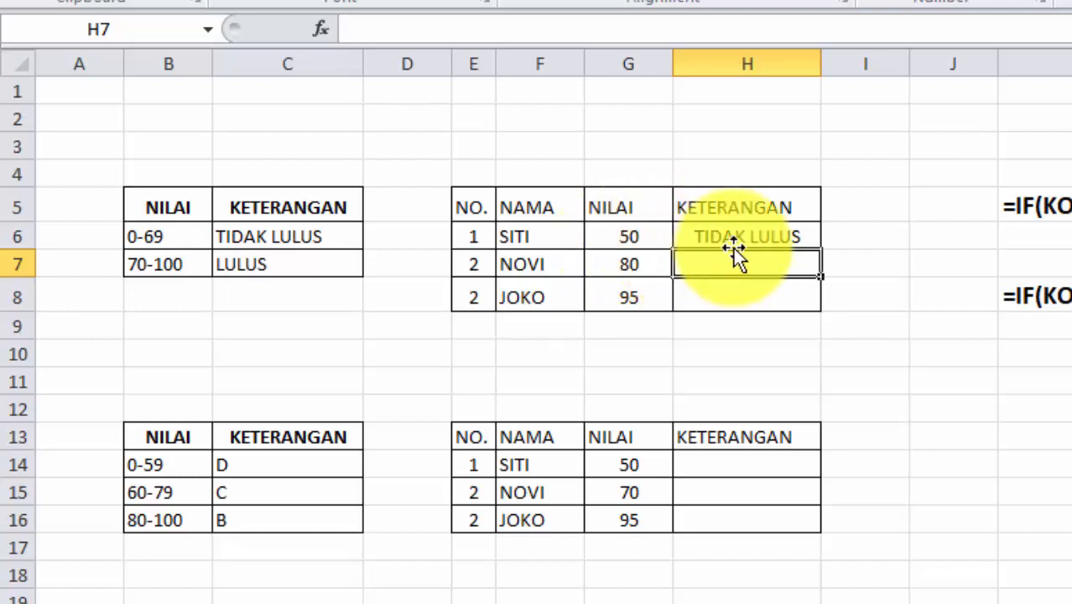
- Fill the H6 formula down to H8, check the copy in H7, and undo the fill
left_click(793, 238)
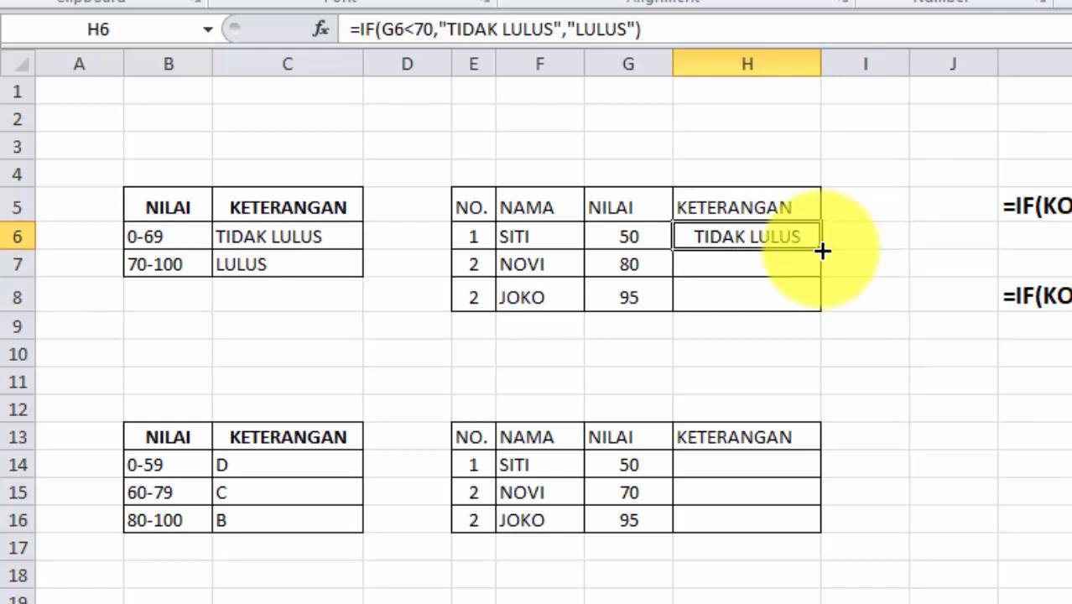
left_click_drag(822, 250, 819, 308)
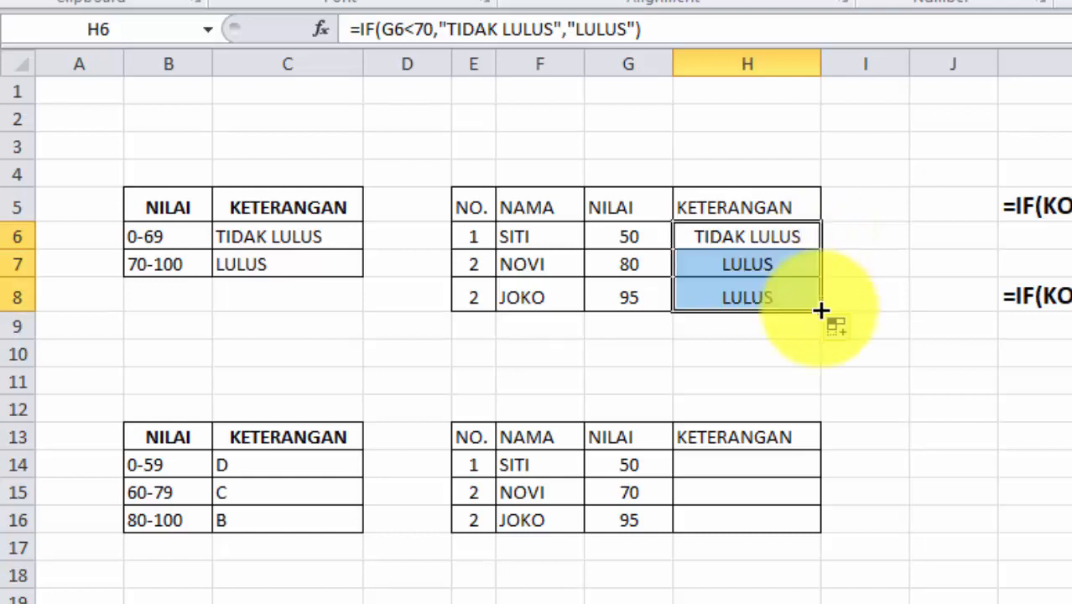
left_click(718, 268)
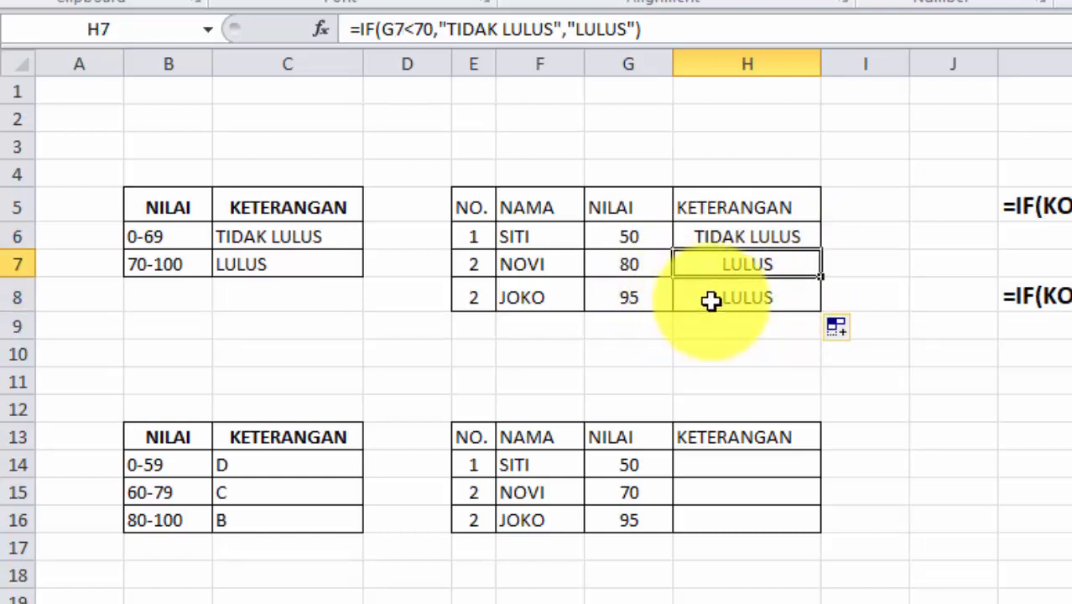
key("ctrl+z")
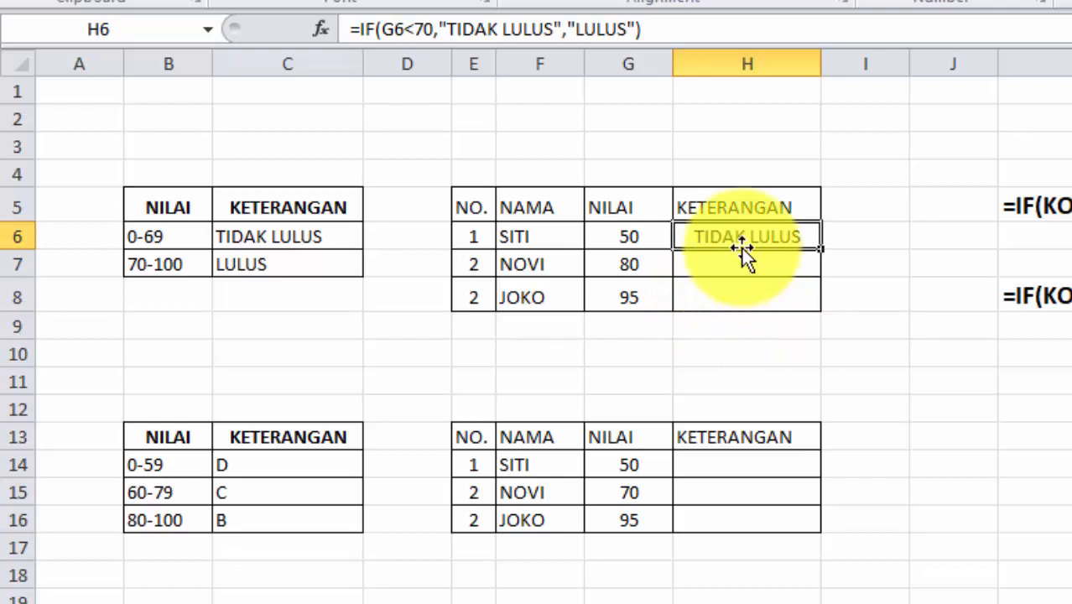
- Copy the H6 formula into H7 and H8 by pasting, and undo both pastes
key("ctrl+c")
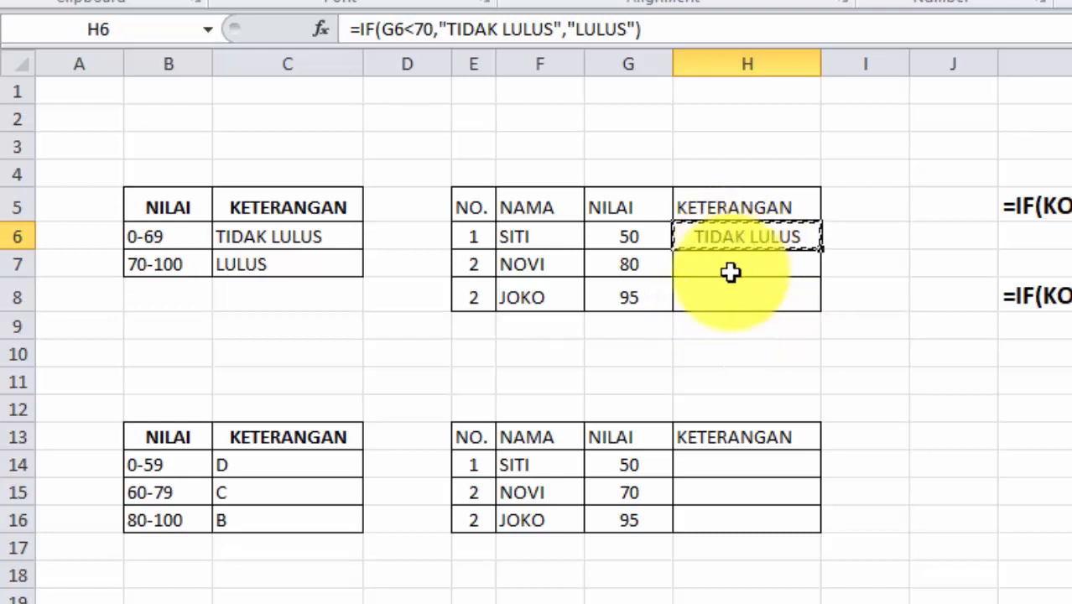
left_click(724, 257)
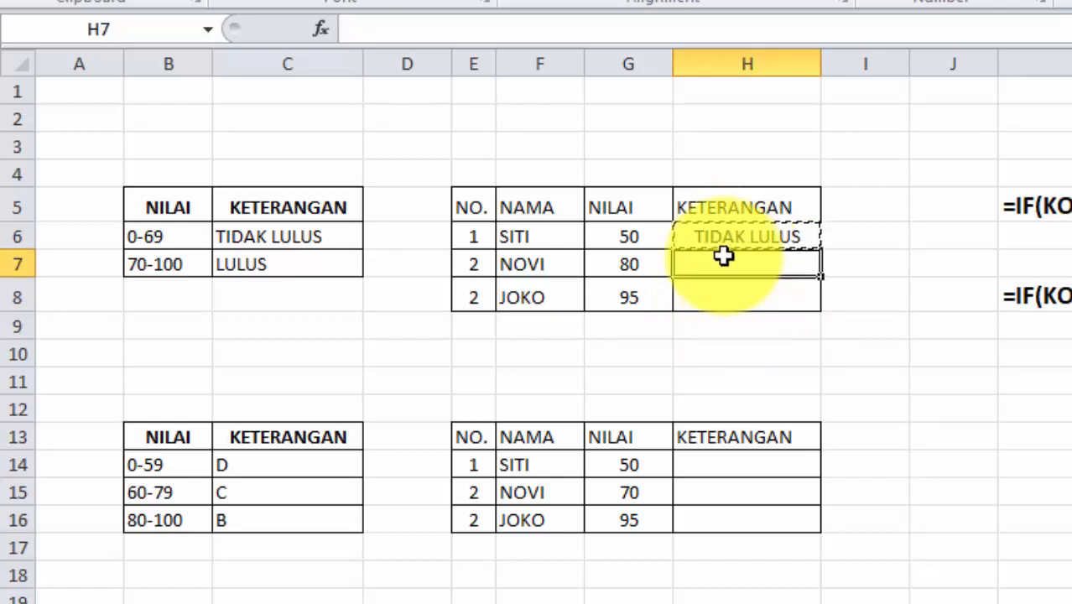
key("ctrl+v")
key("Down")
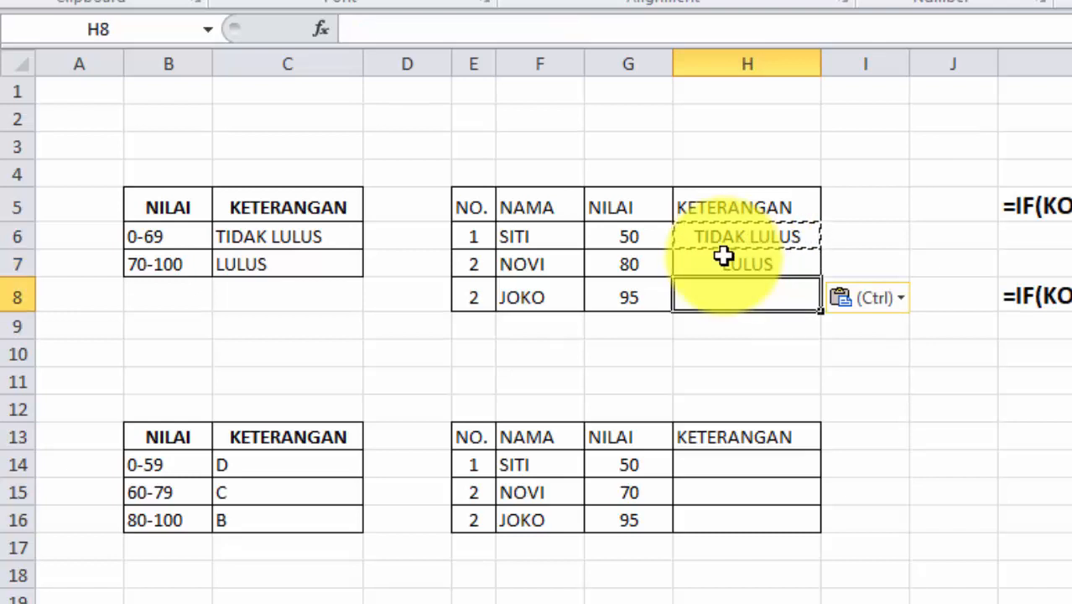
key("ctrl+v")
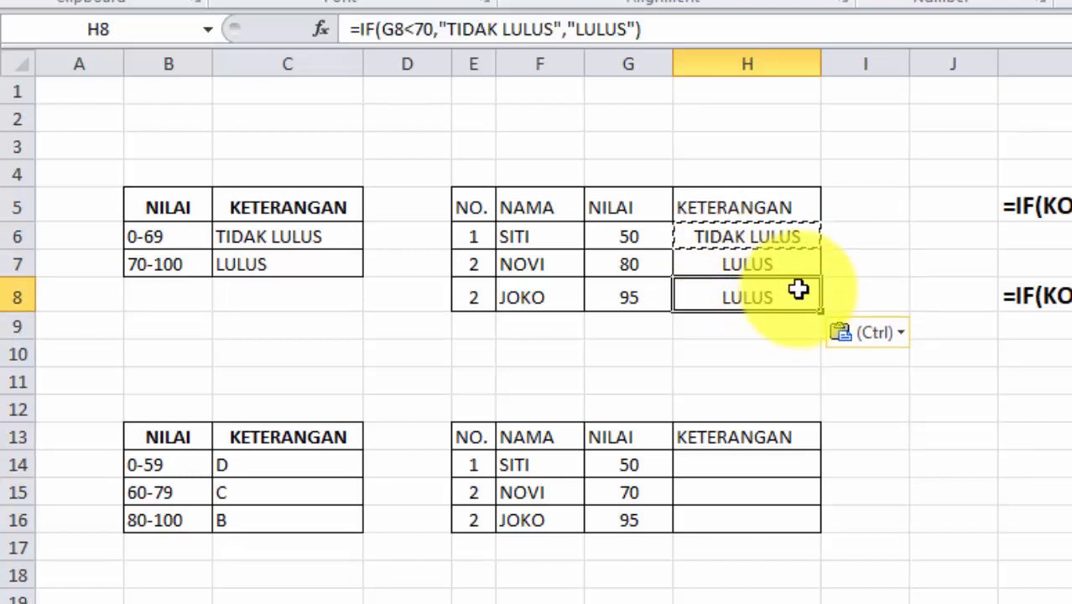
key("ctrl+z")
key("ctrl+z")
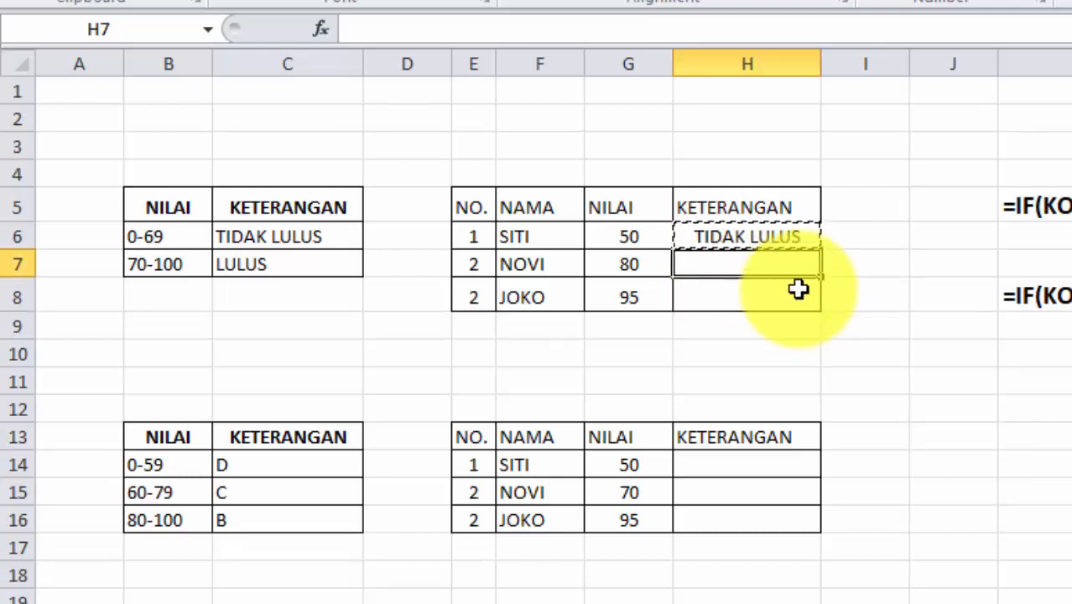
- Fill the IF formula from H6 down through H8 and select H7
left_click(778, 237)
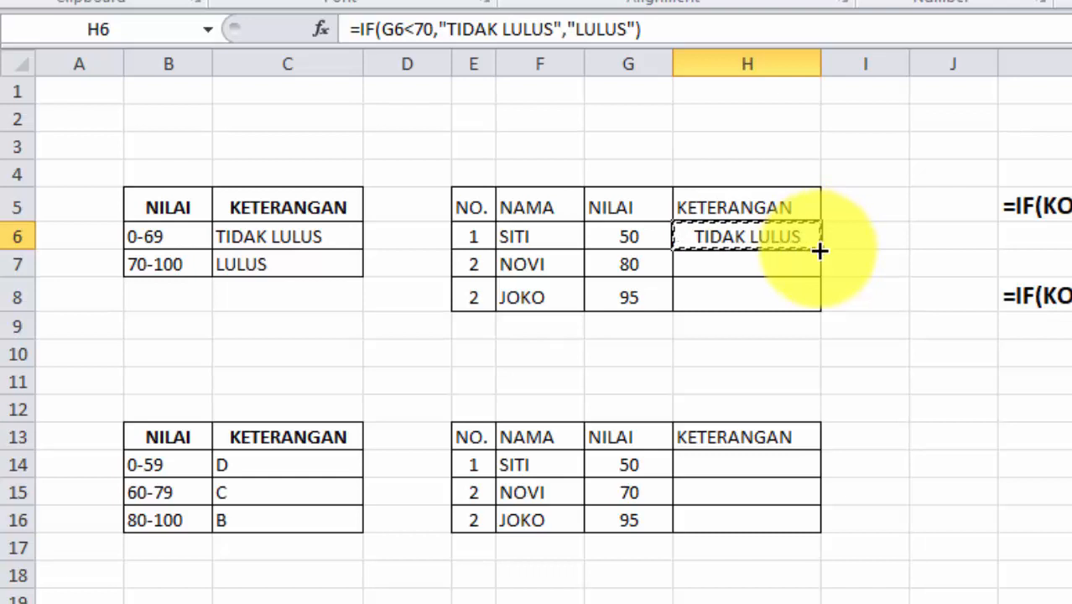
left_click_drag(820, 250, 820, 311)
left_click(746, 258)
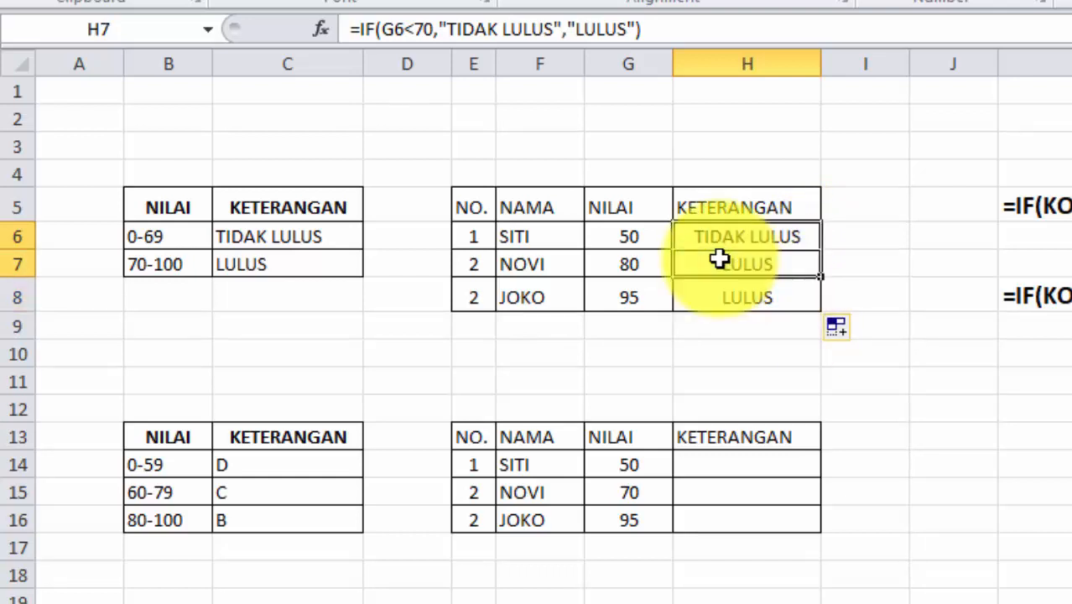
- Test the IF formula by changing the NILAI scores to 100 in G6 and 69 in G7
left_click(629, 233)
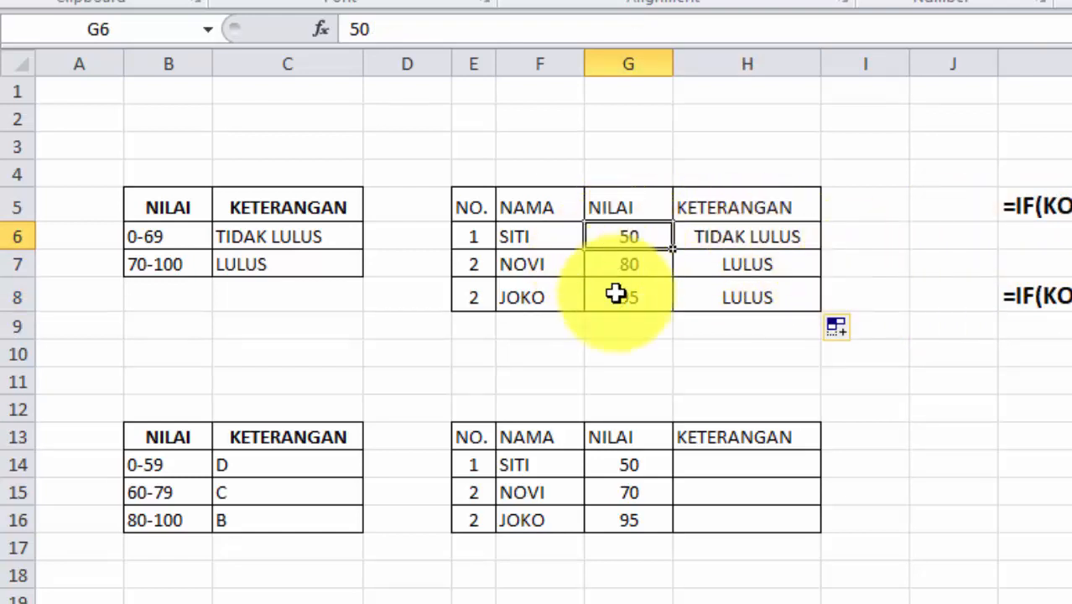
type("100")
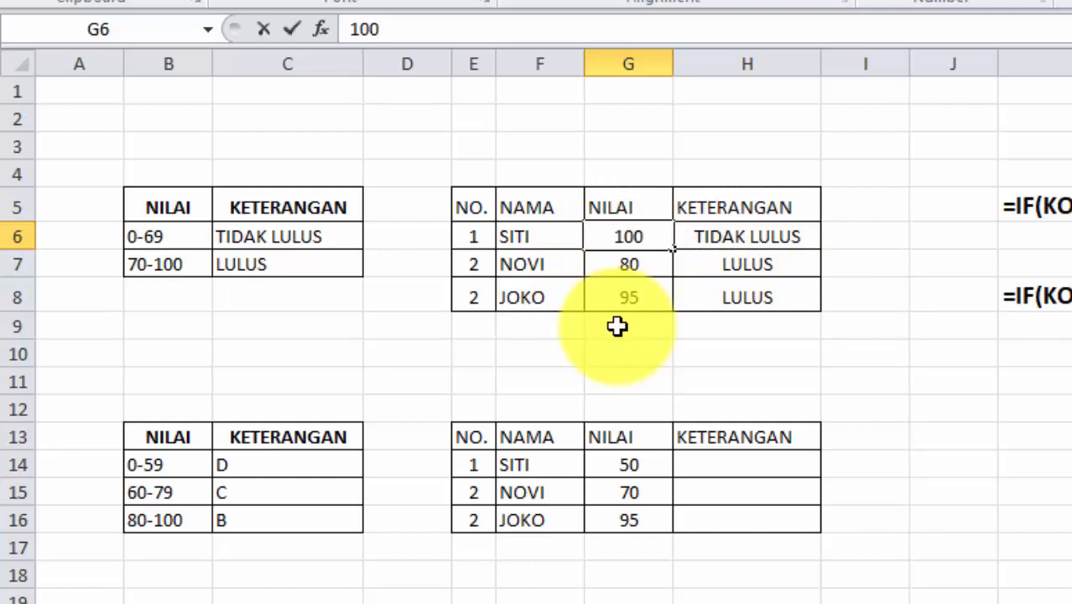
key("Return")
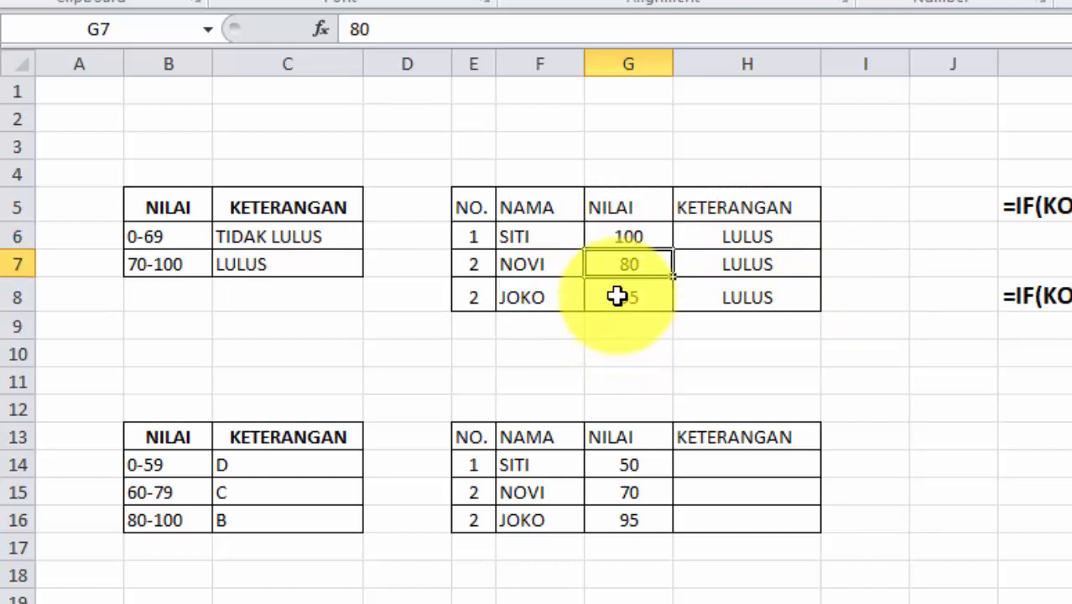
type("69")
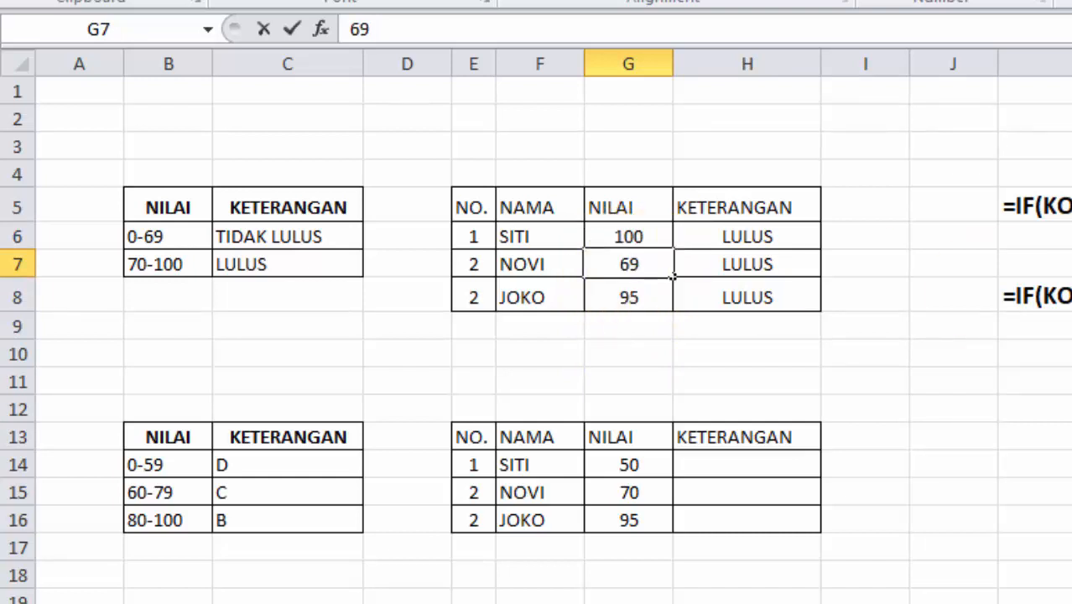
key("Return")
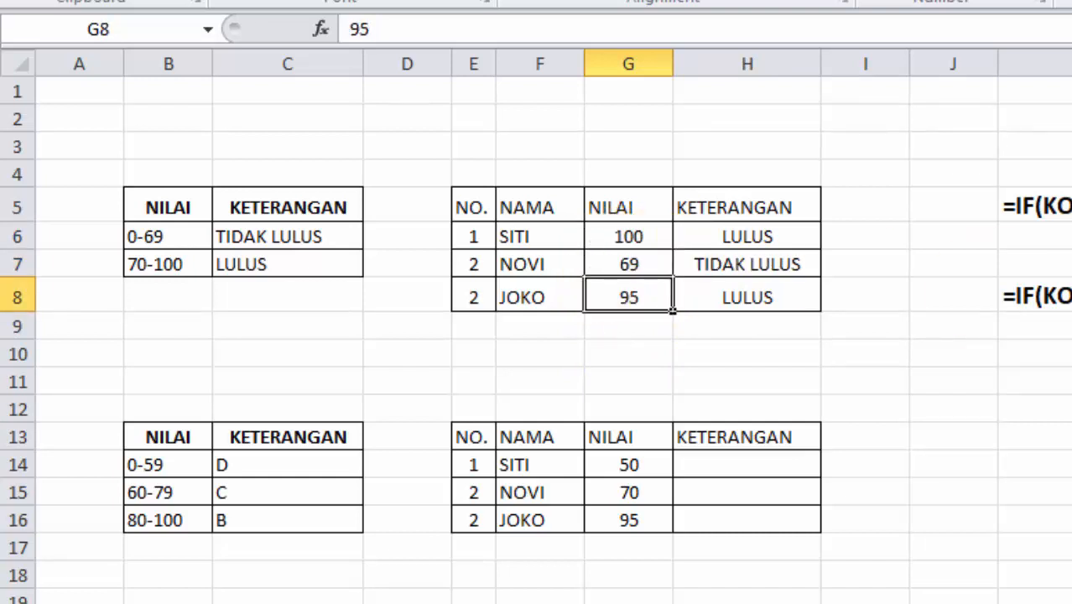
- Review the IF formula in H6 in edit mode, keeping it as it is
left_click(775, 237)
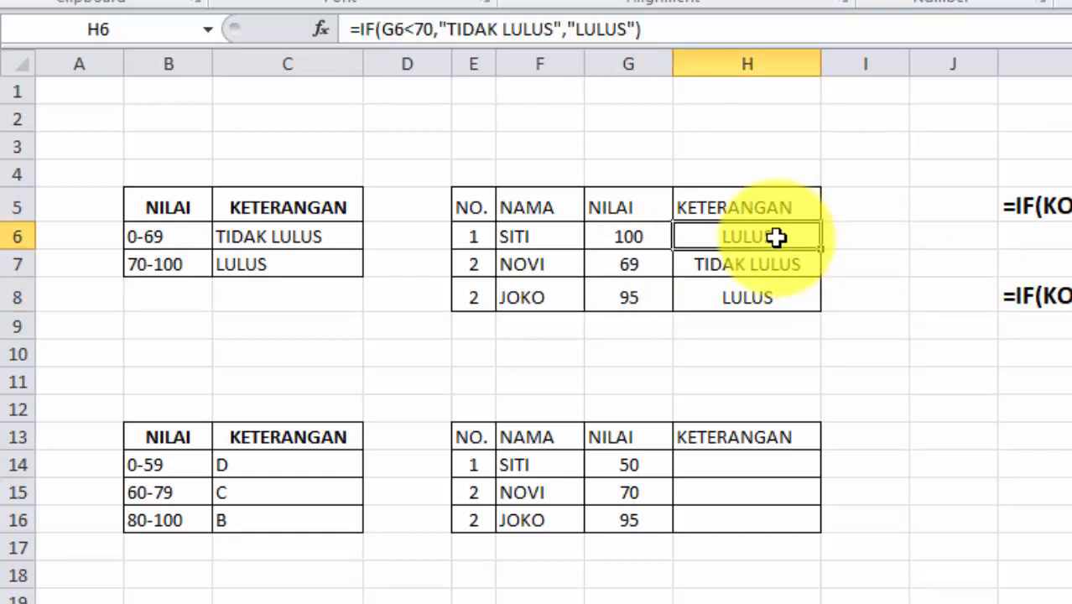
double_click(776, 237)
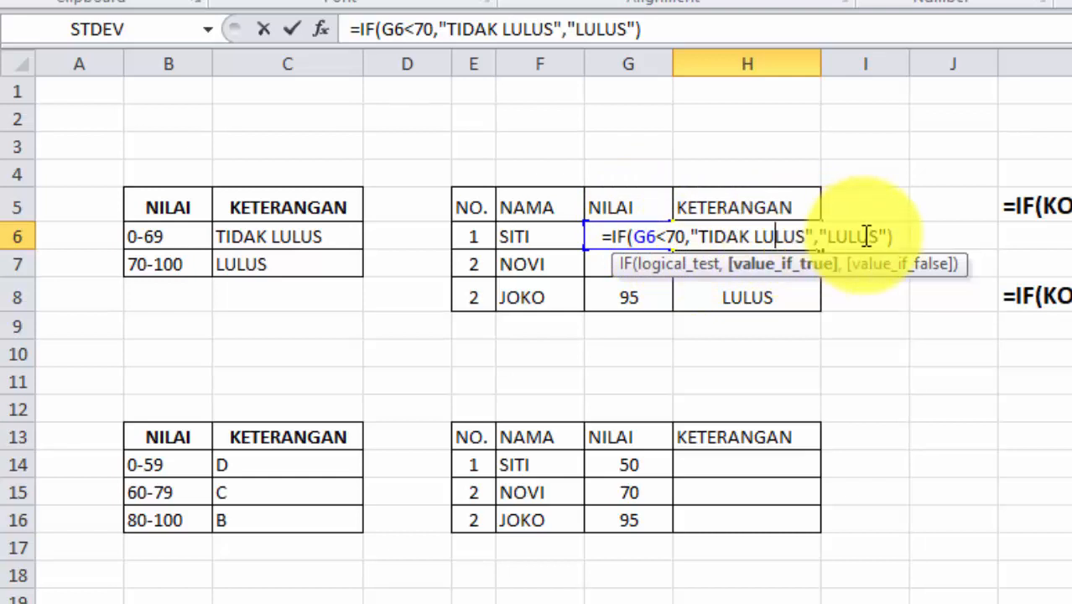
key("ctrl+Return")
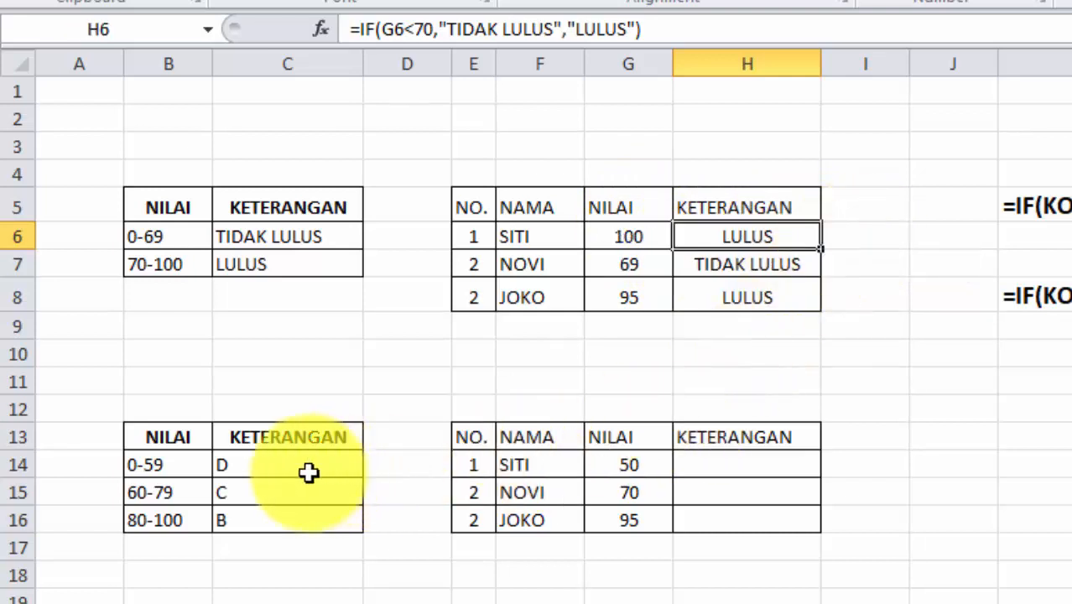
- Start an IF formula in H14 of the second table with the condition G14<60
left_click(174, 468)
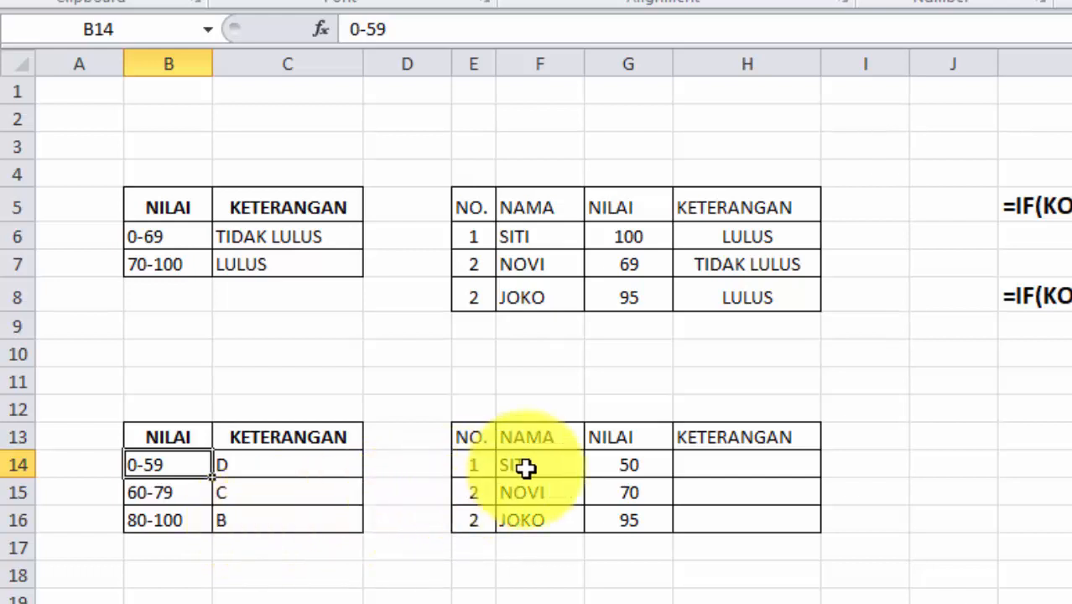
left_click(701, 452)
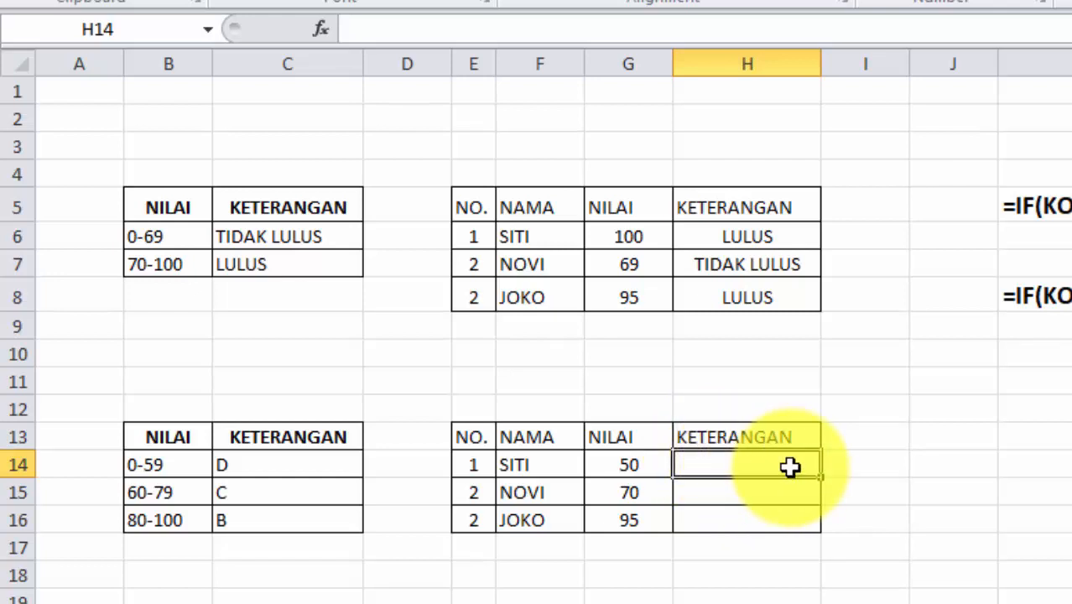
type("=")
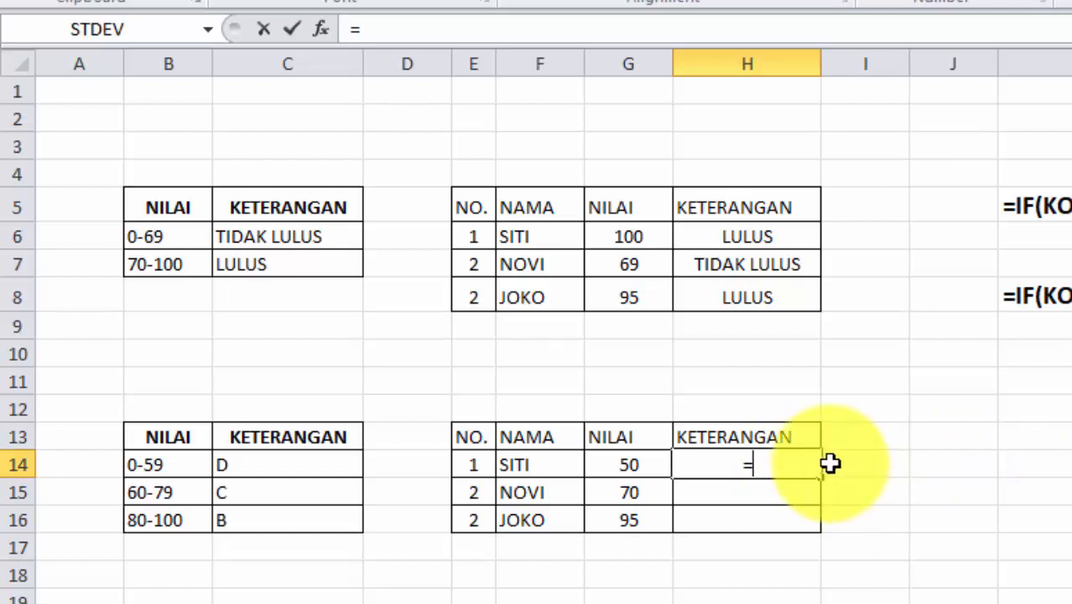
type("IF")
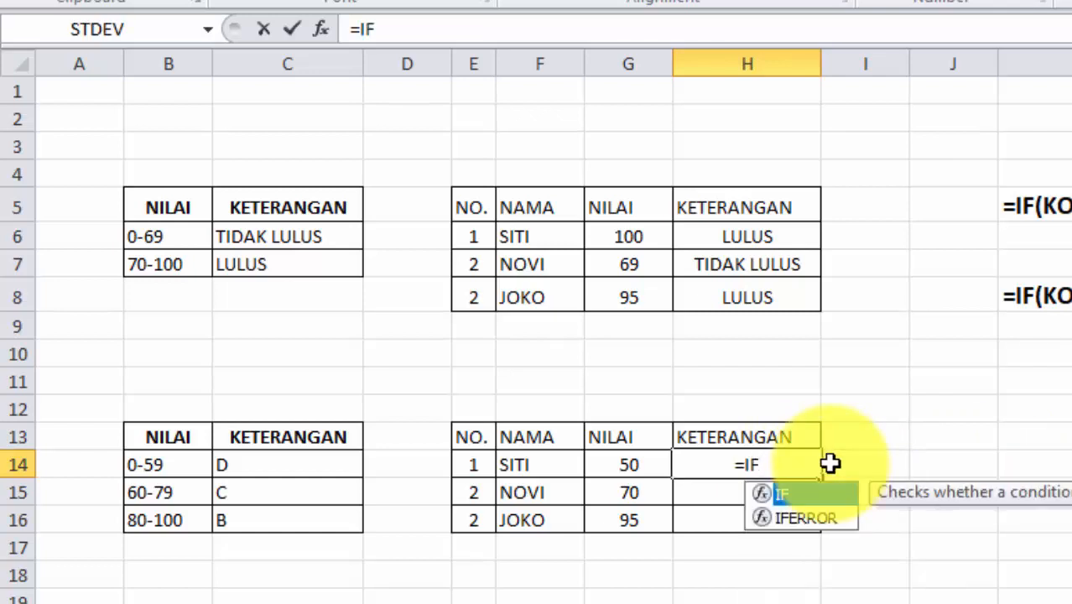
type("(")
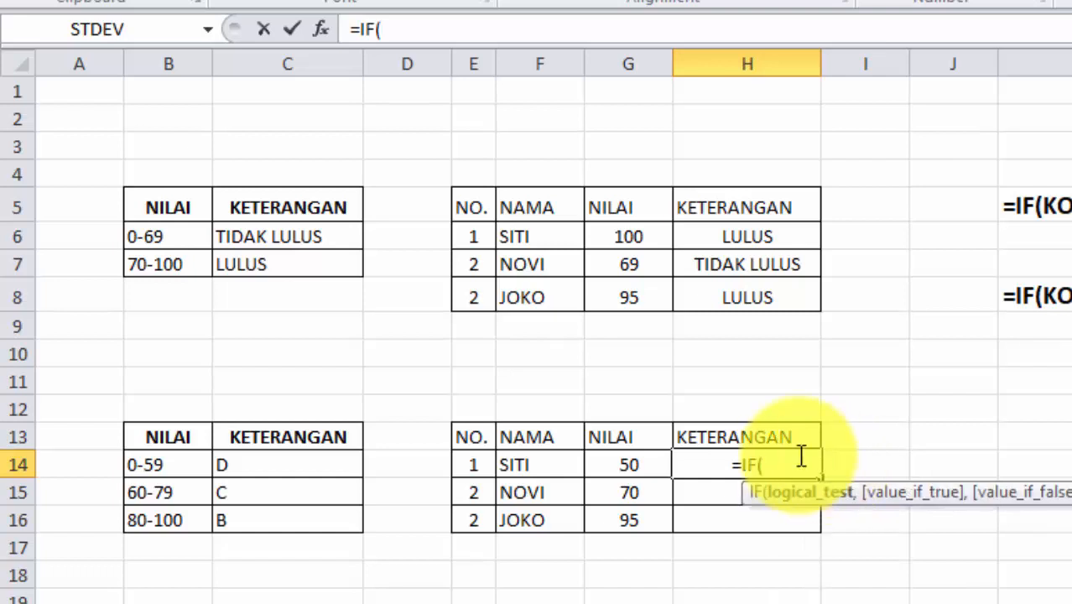
left_click(619, 462)
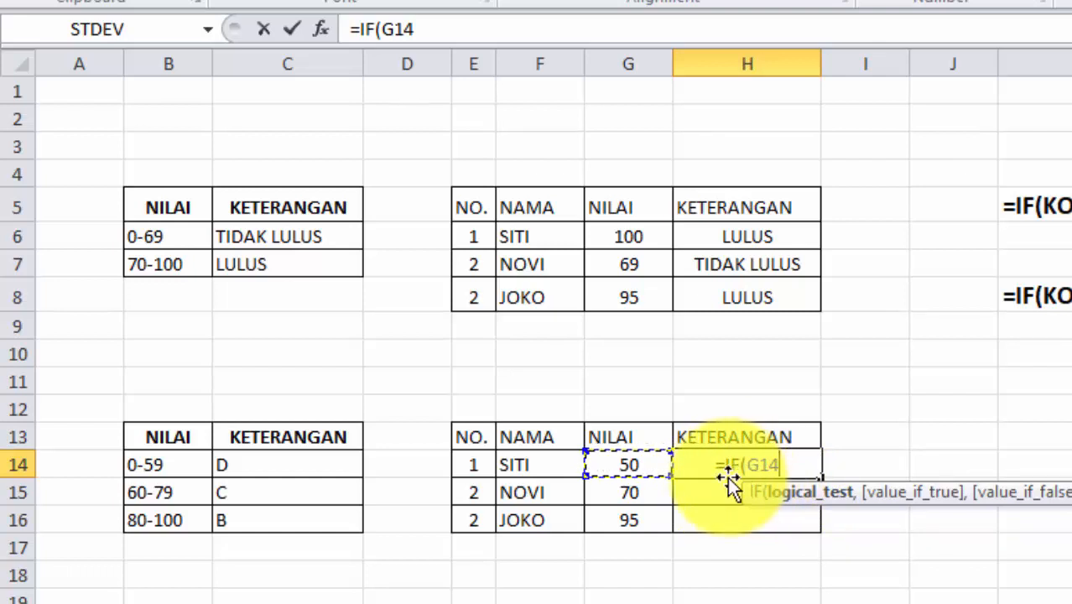
type("<60")
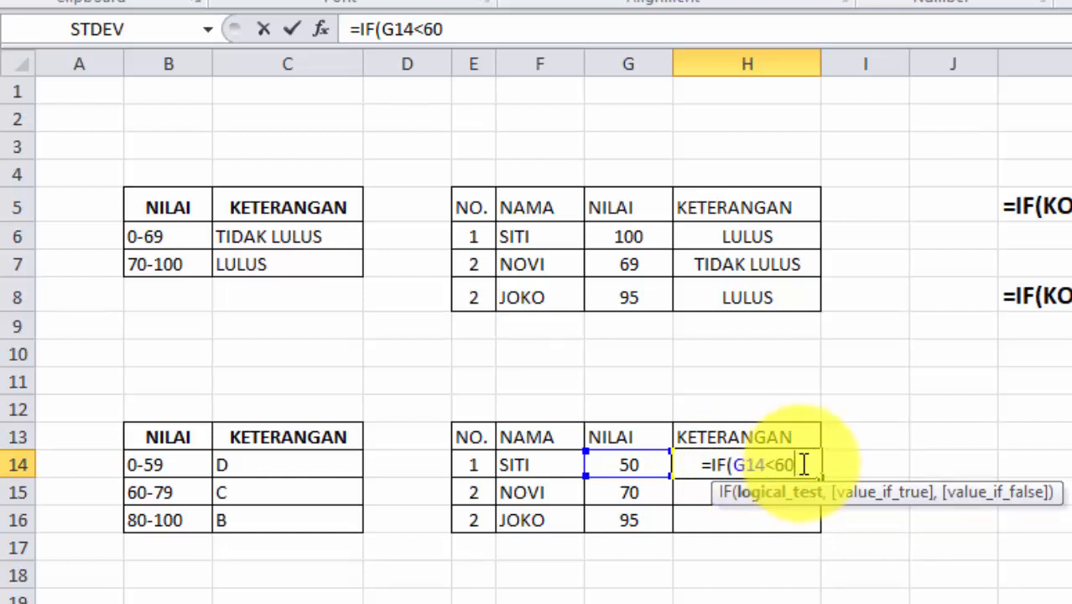
- Add "D" as the value if true in the H14 formula, followed by the separator for the next argument
type(",")
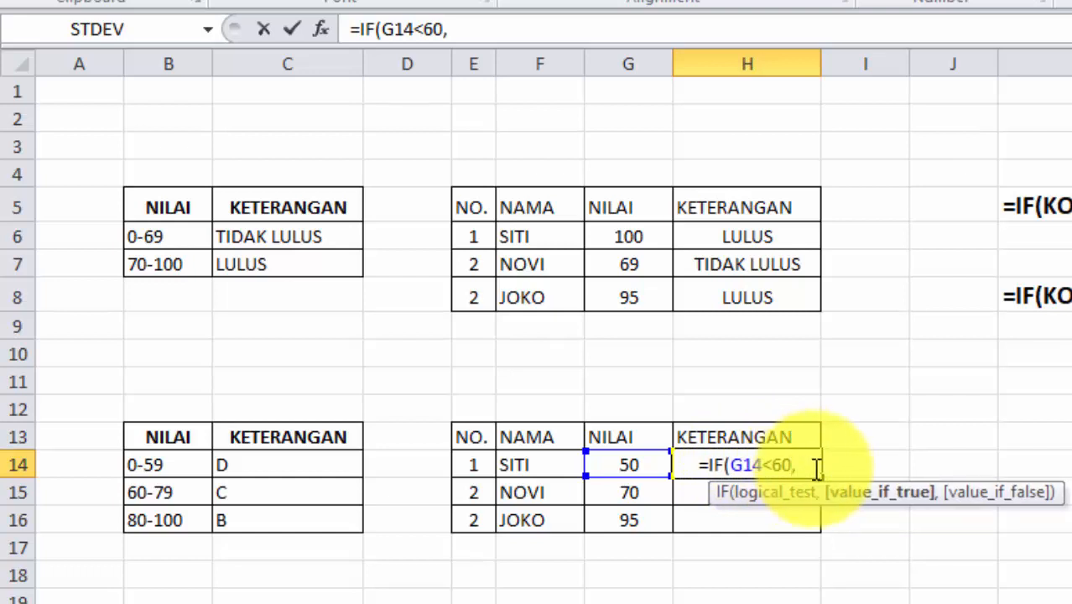
type("\"")
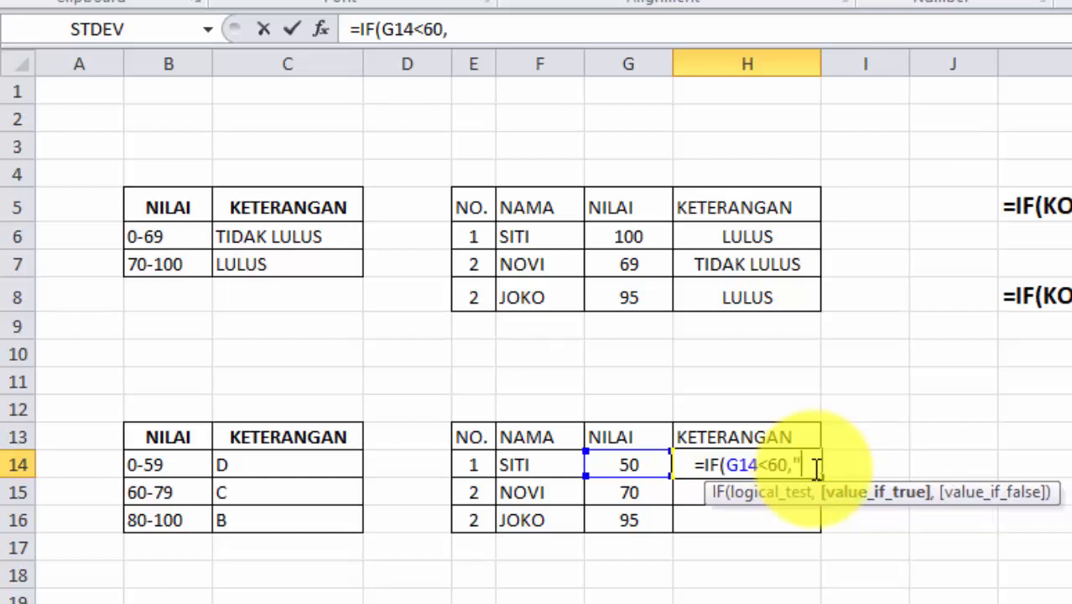
type("d")
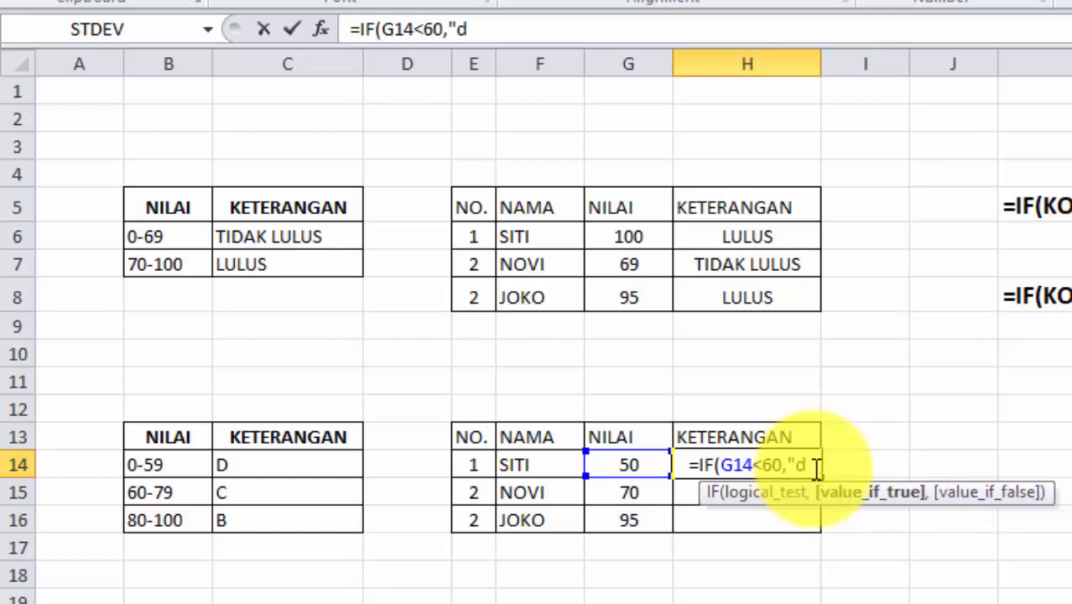
key("BackSpace")
type("D\"")
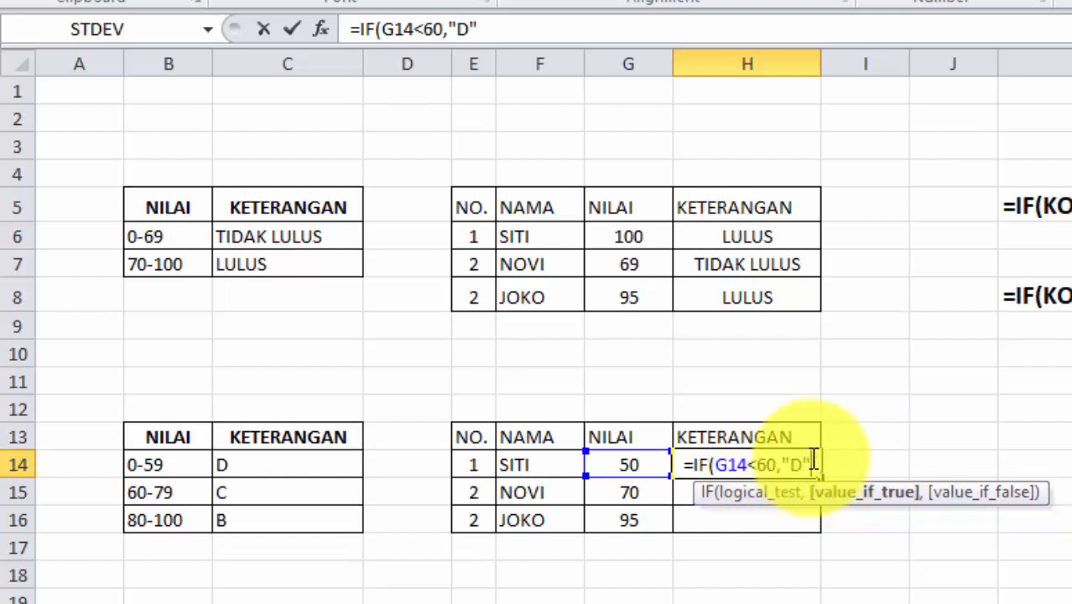
type(",")
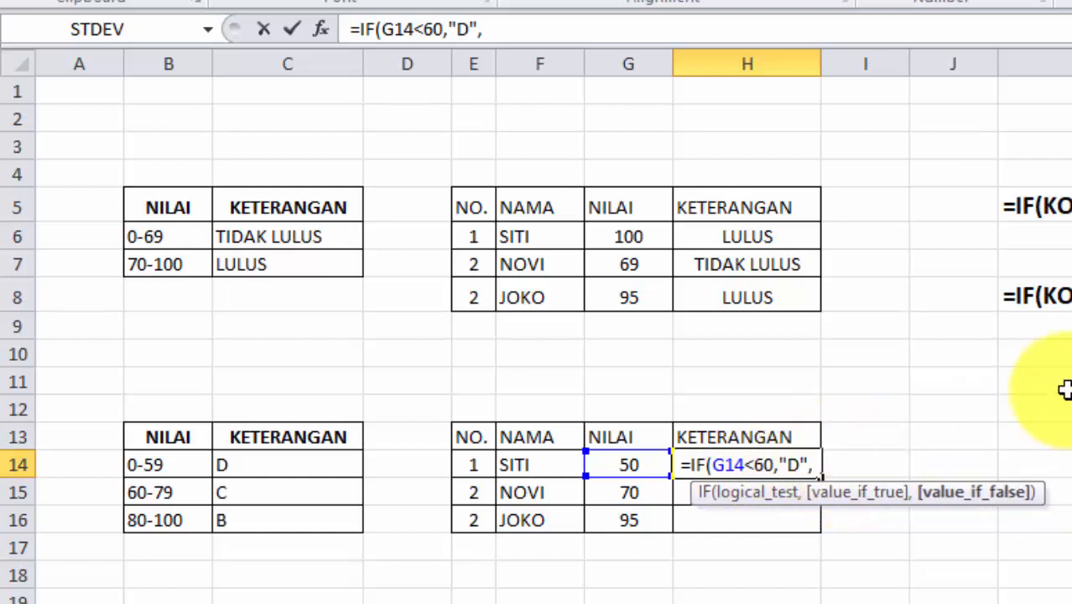
- Nest a second IF as the value if false in the H14 formula, with the condition G14<80
type("IF")
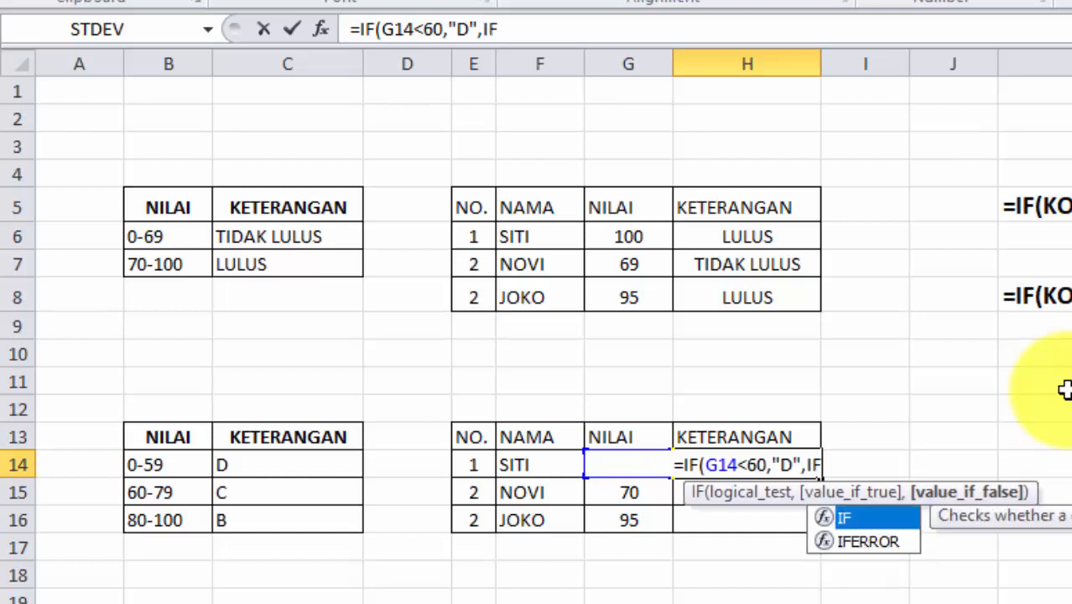
type("(")
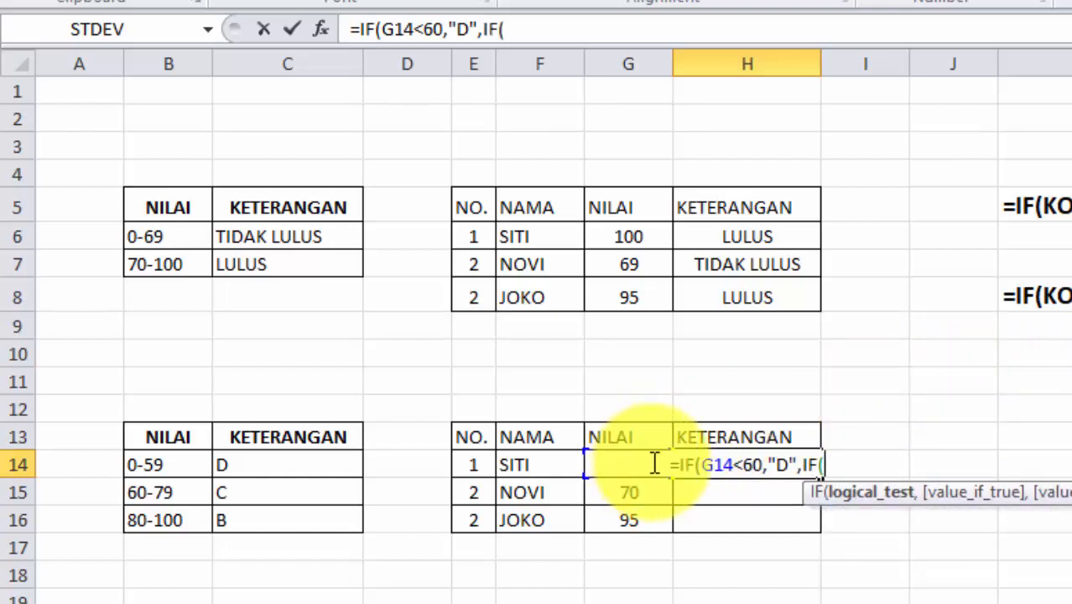
type("G14")
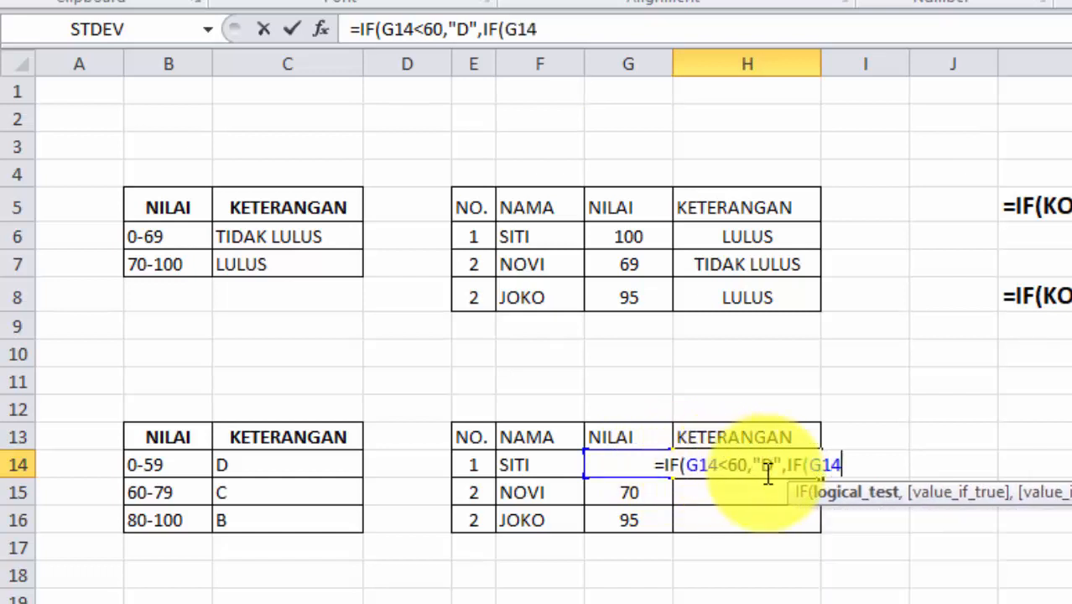
type("<")
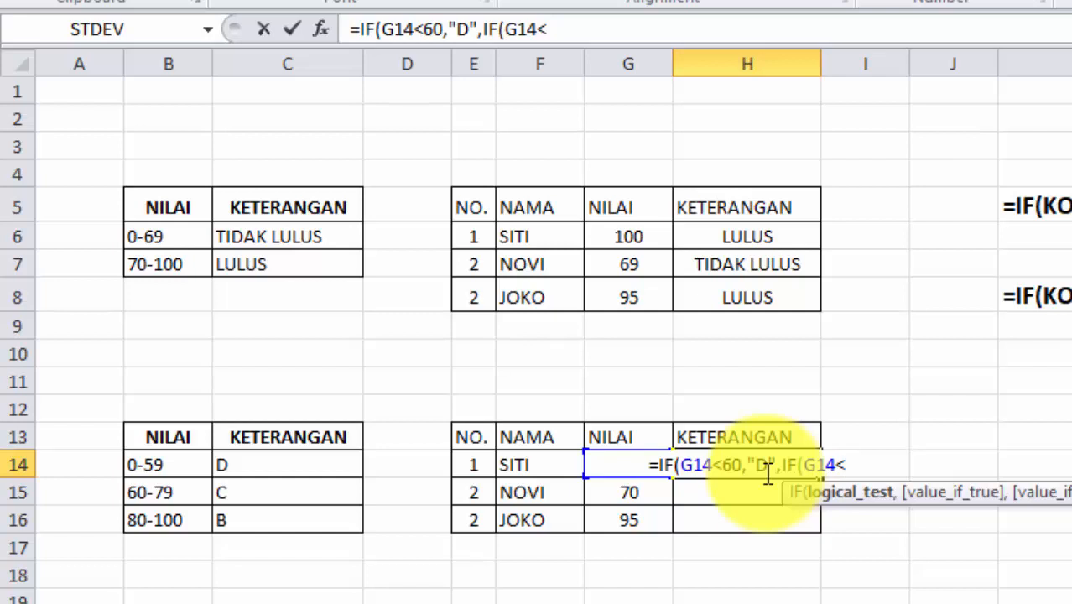
type("80")
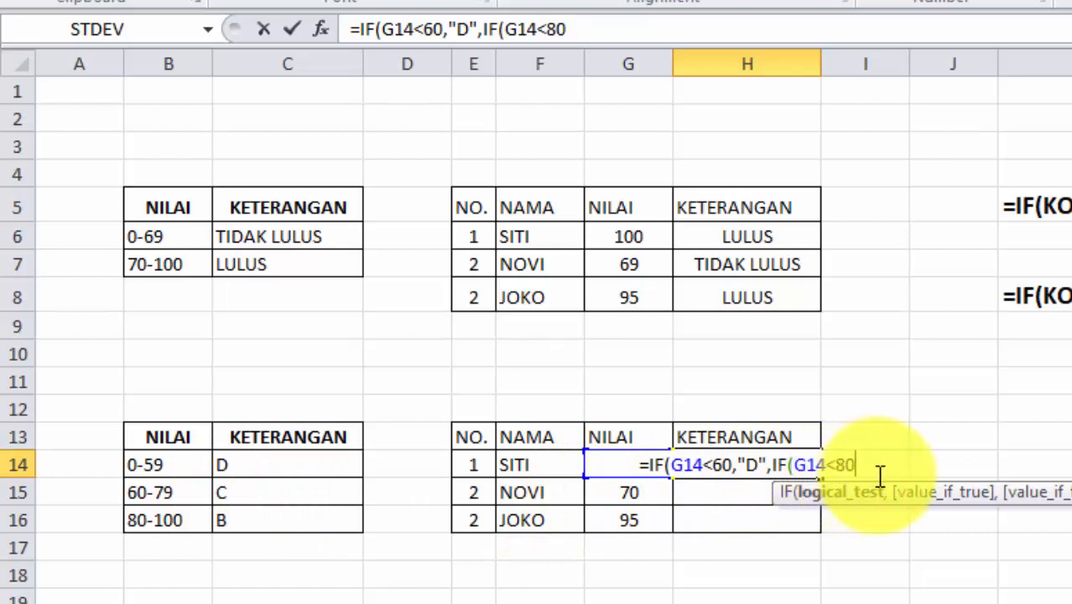
- Give the nested IF in H14 "C" as its value if true and "B" as its value if false, and close its parenthesis
type(",\"")
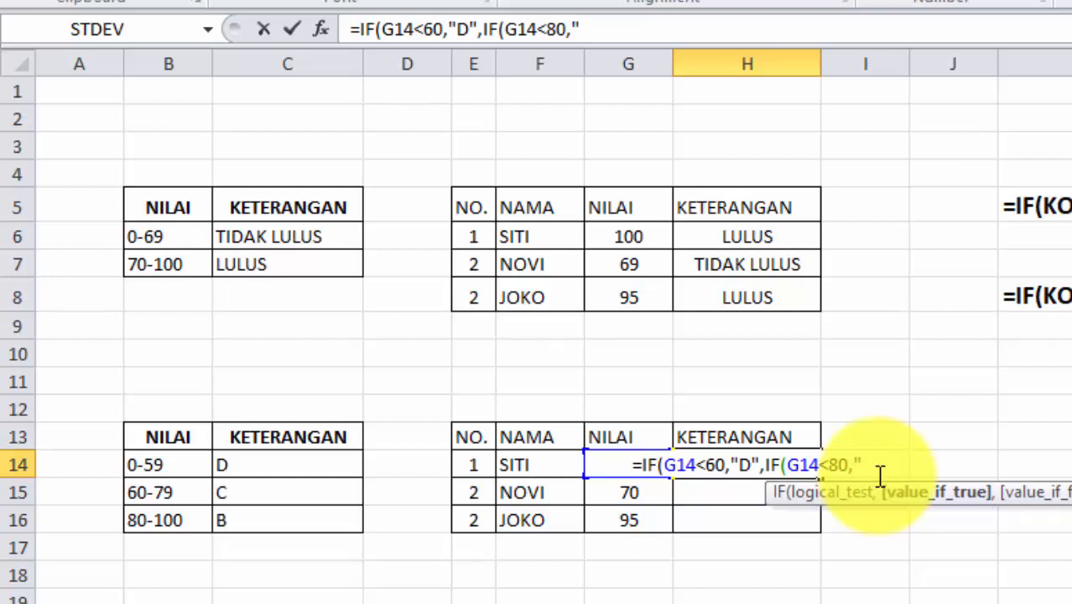
type("C")
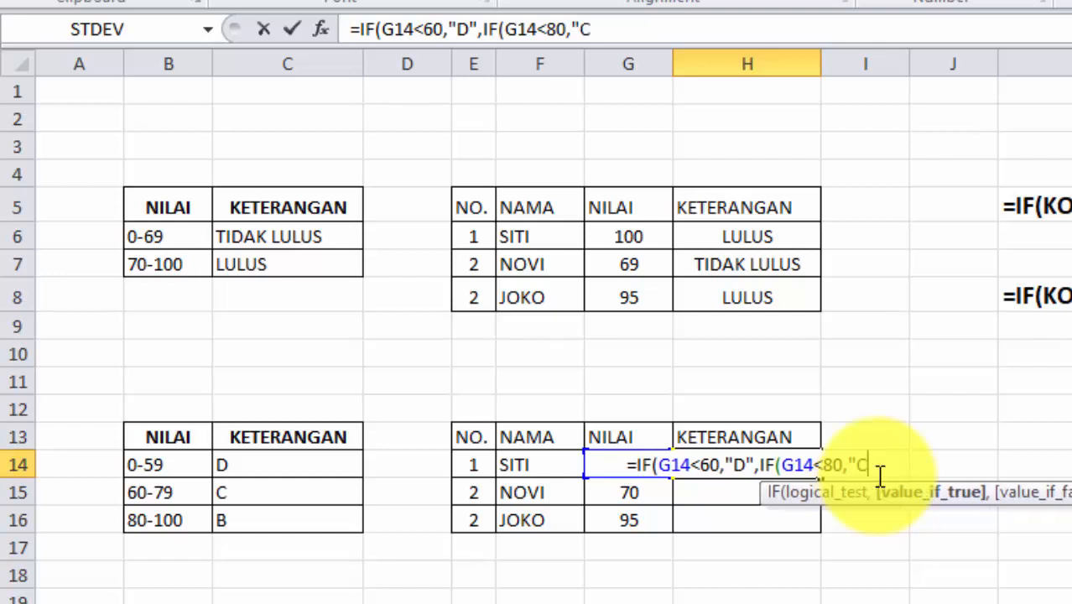
type("\"")
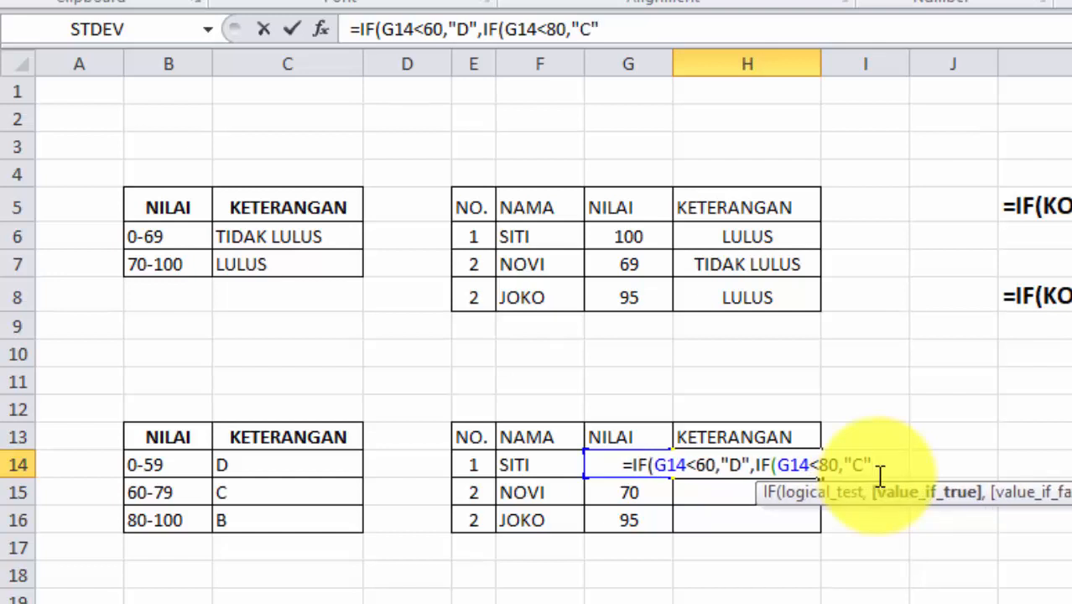
type(",")
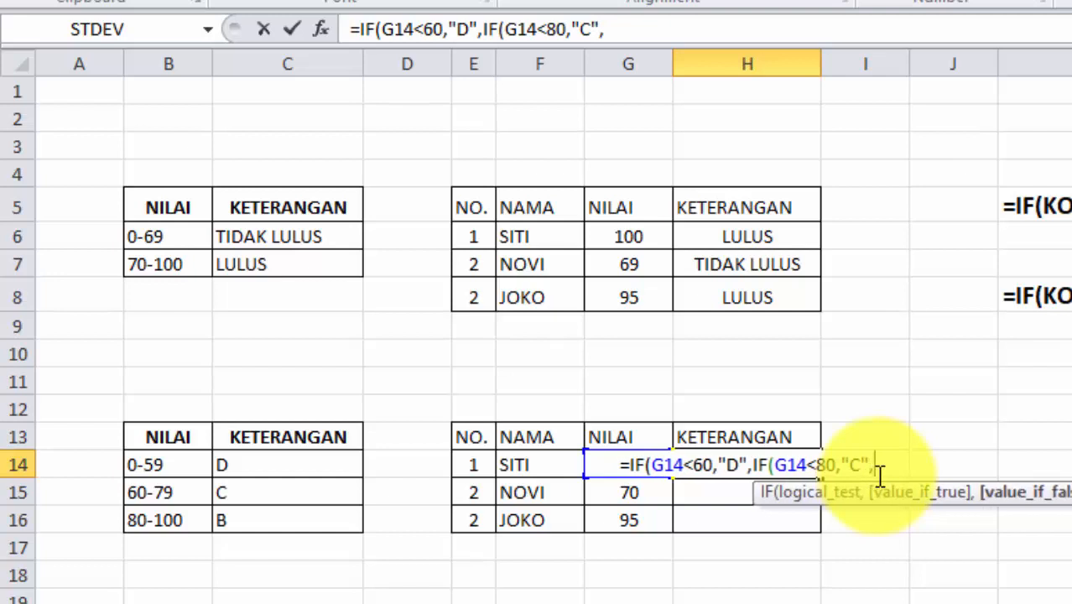
type("\"")
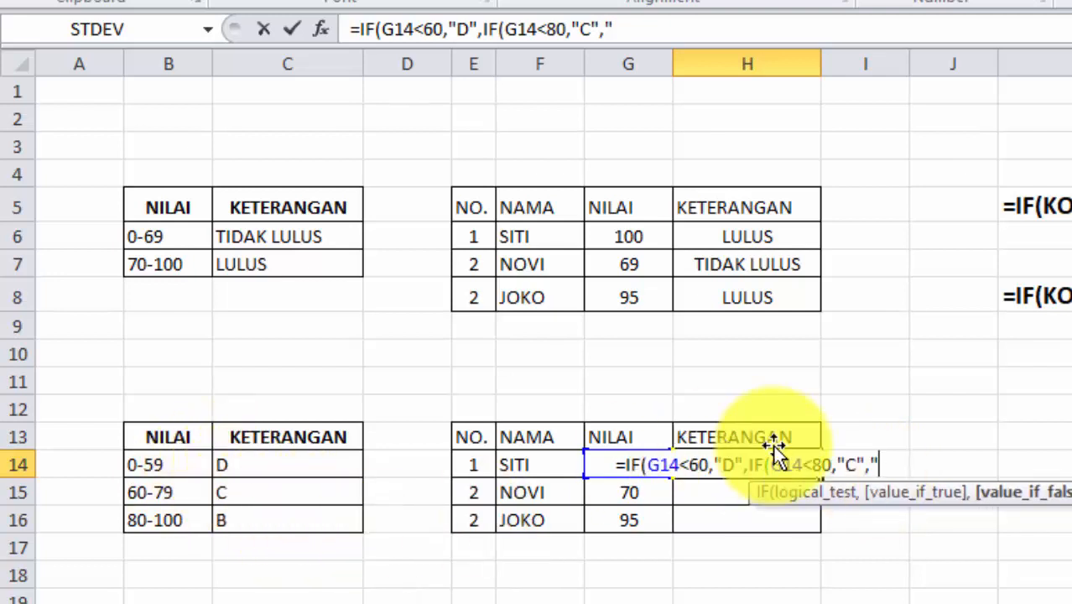
type("B")
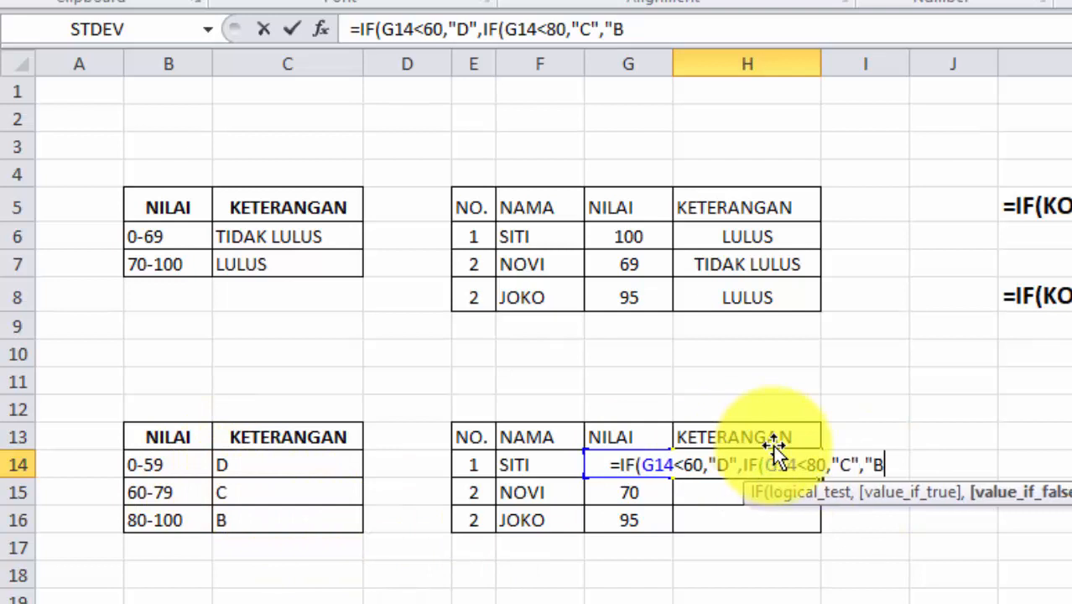
type("\")")
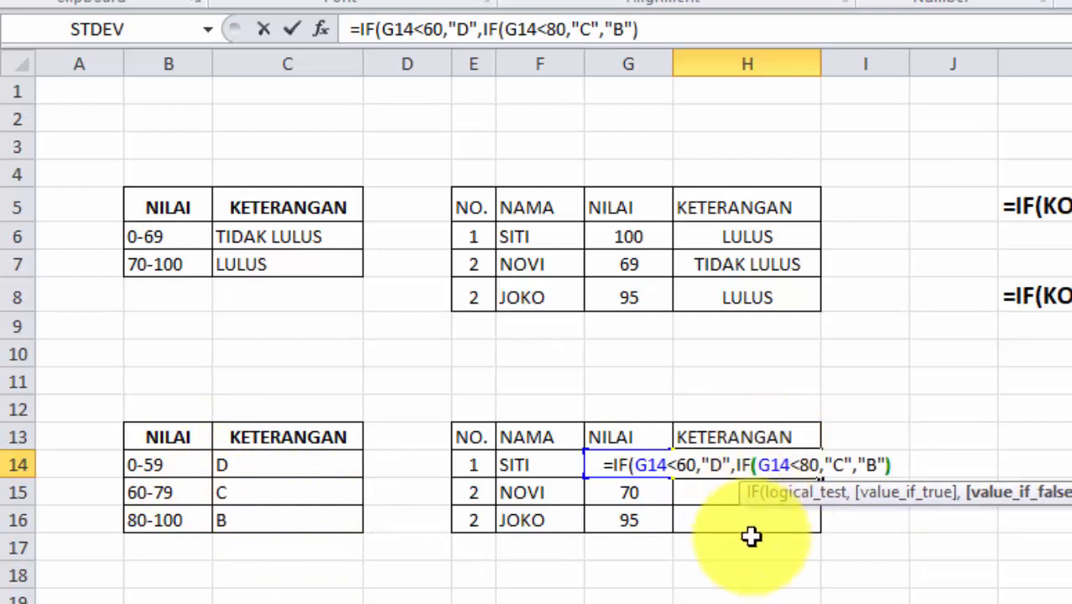